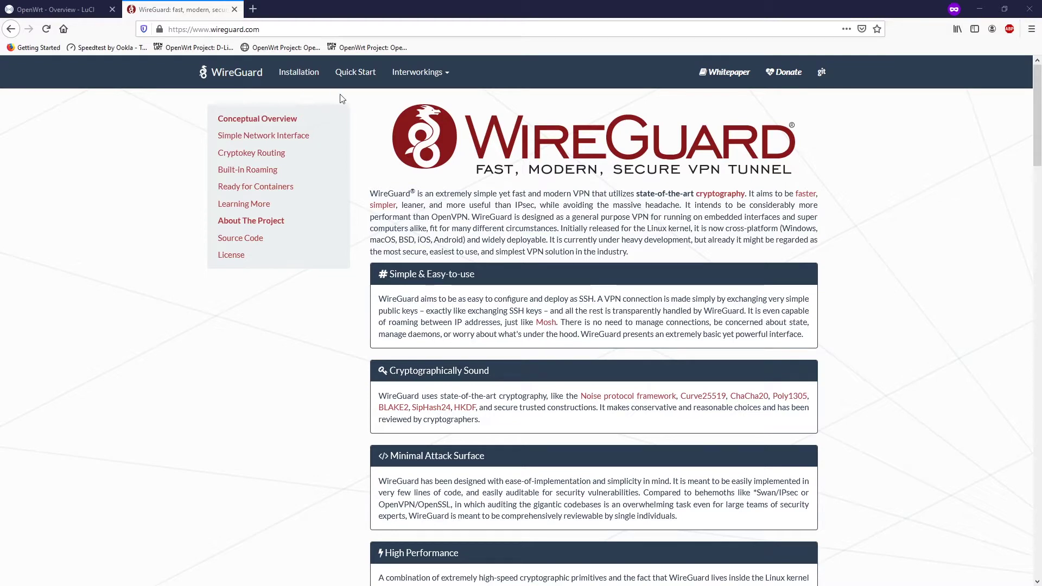
Step: On wireguard.com, open the OpenWRT install instructions and select 'wireguard' in the opkg install command
{"action": "left_click", "coordinate": [298, 72]}
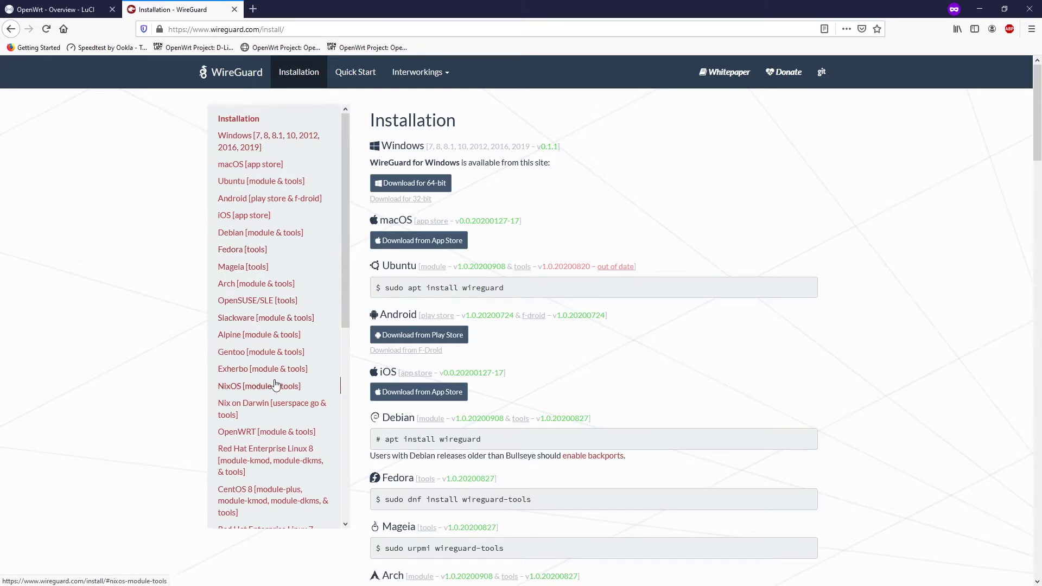
{"action": "left_click", "coordinate": [264, 435]}
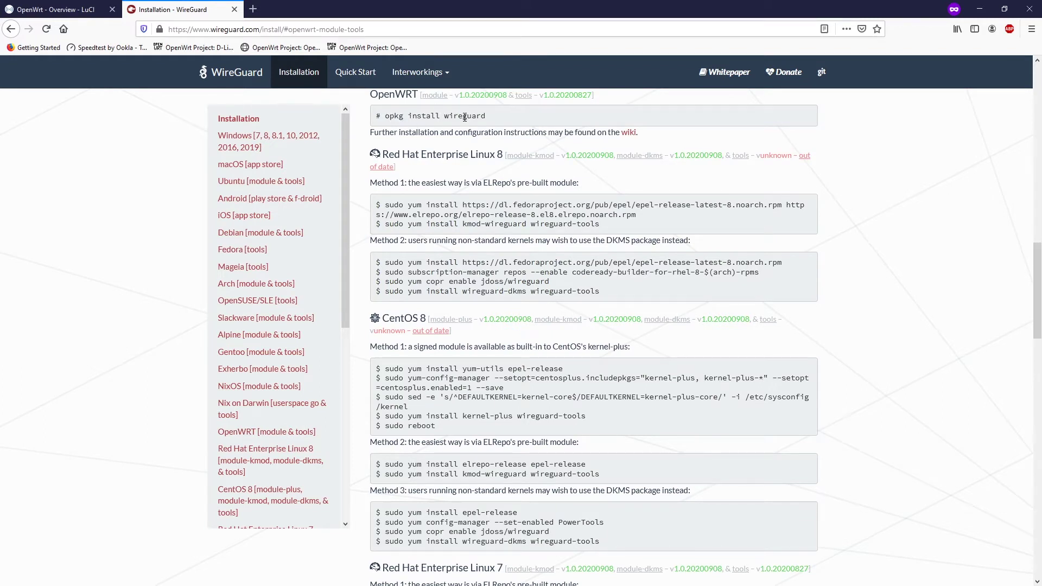
{"action": "double_click", "coordinate": [465, 115]}
Step: Log in to the router's LuCI web interface with the saved credentials
{"action": "left_click", "coordinate": [63, 4]}
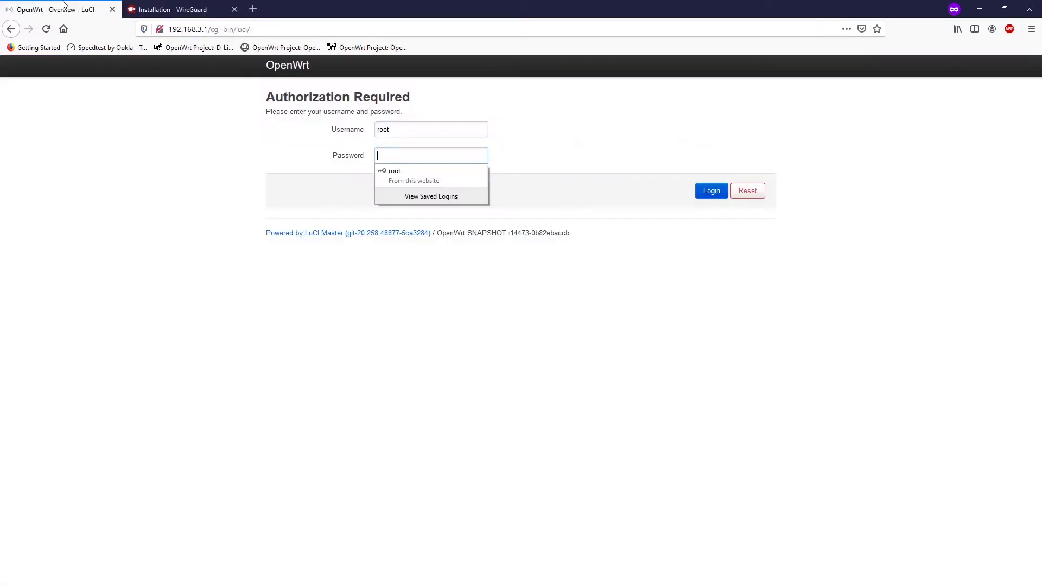
{"action": "left_click", "coordinate": [412, 155]}
{"action": "key", "text": "Return"}
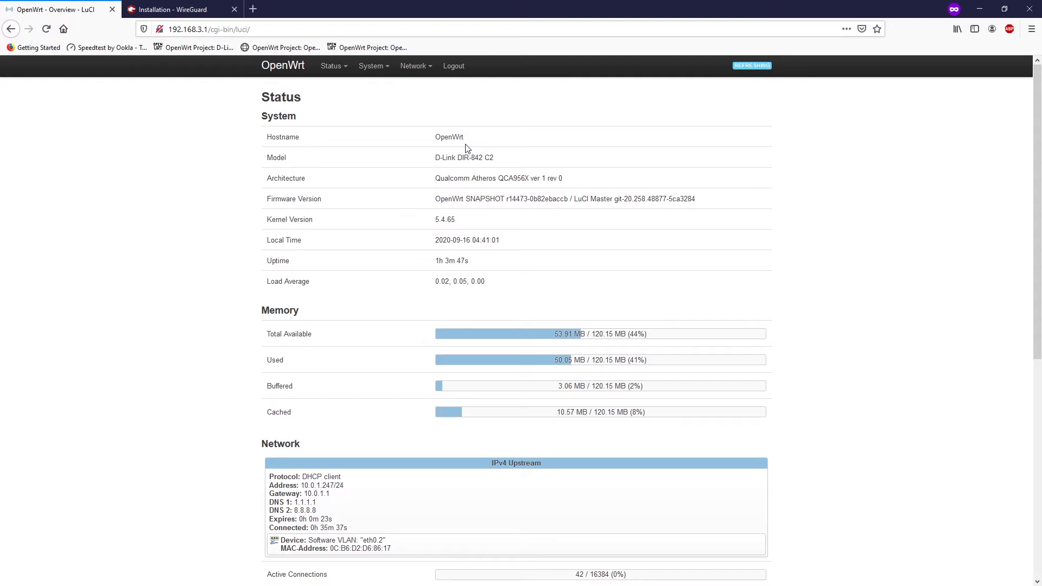
Step: On System > Software, run Update lists to refresh the available packages
{"action": "mouse_move", "coordinate": [372, 72]}
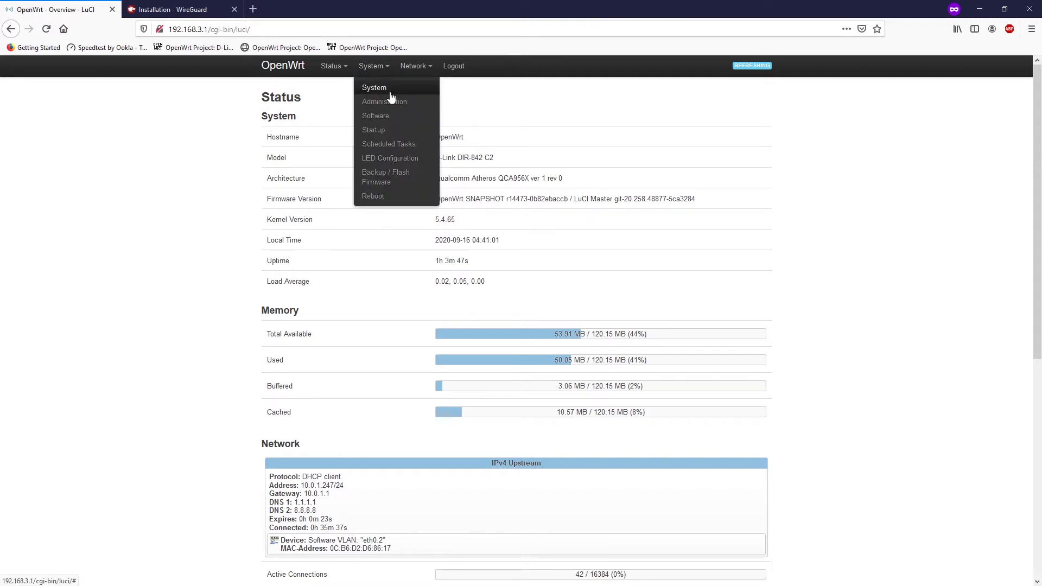
{"action": "left_click", "coordinate": [391, 121]}
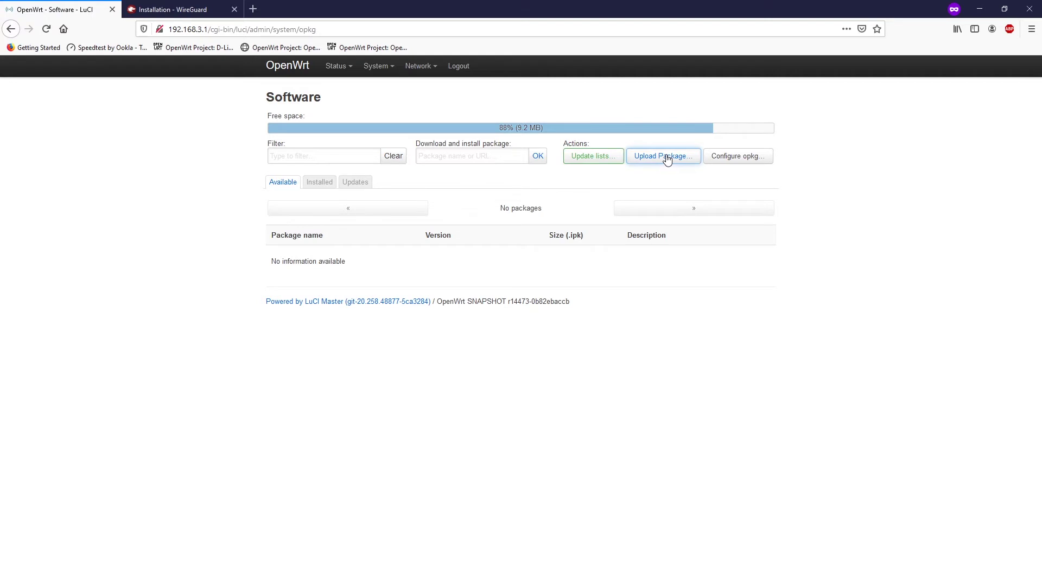
{"action": "left_click", "coordinate": [596, 159]}
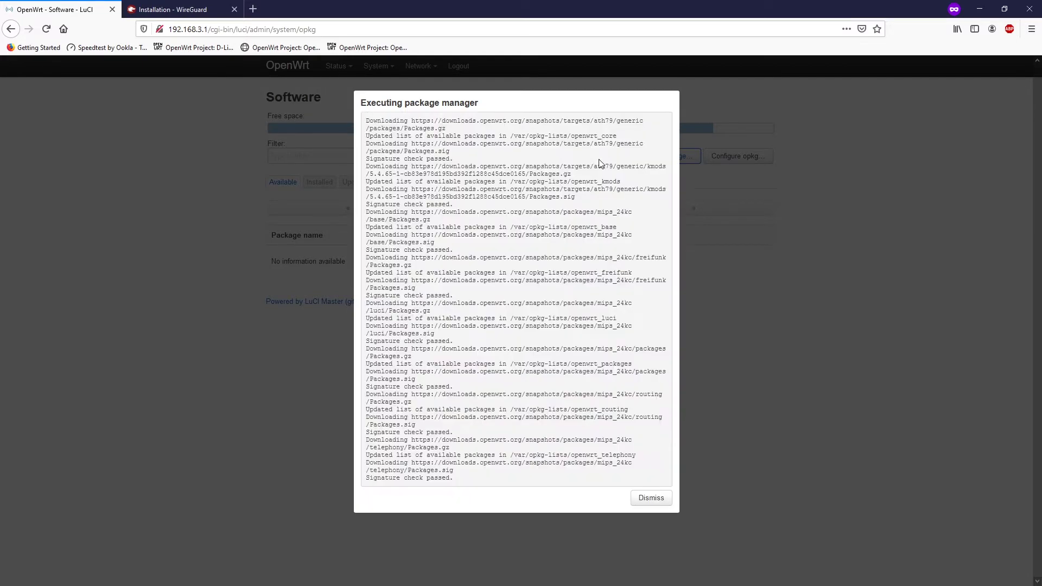
Step: Filter the package list by 'wireguard' and install the wireguard package with its dependencies
{"action": "left_click", "coordinate": [651, 497]}
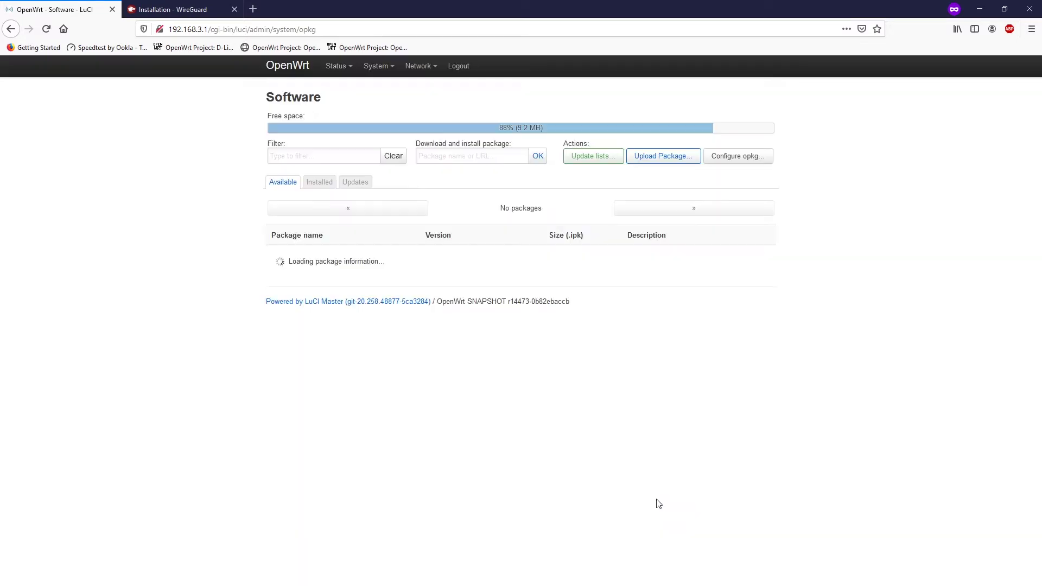
{"action": "left_click", "coordinate": [331, 162]}
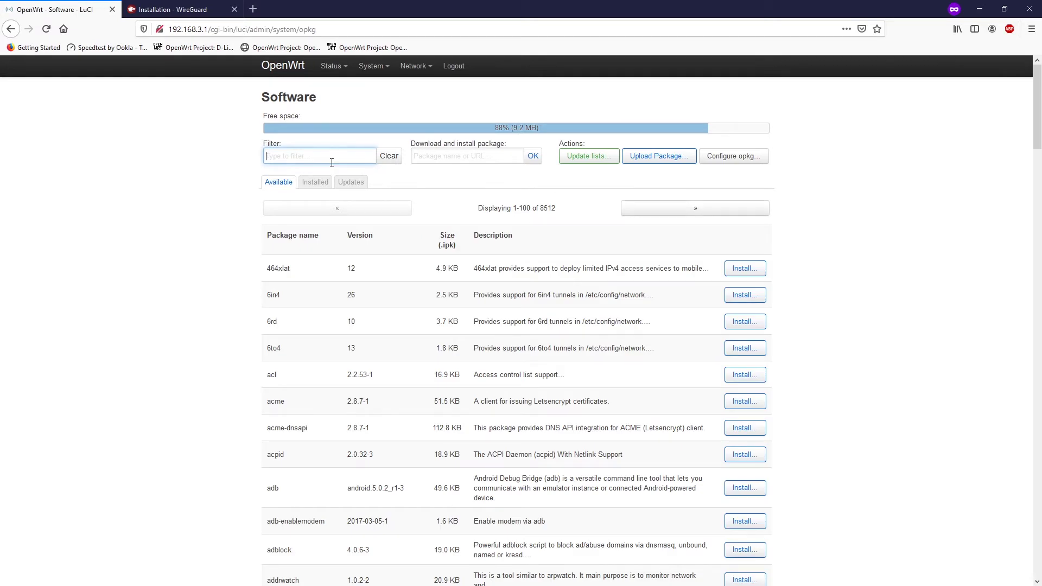
{"action": "type", "text": "wireguard"}
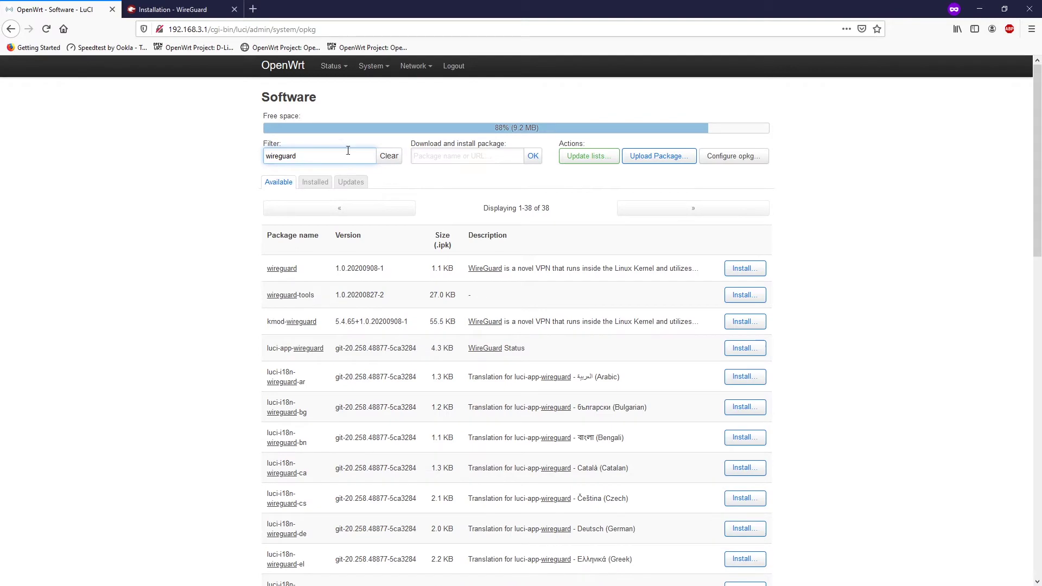
{"action": "left_click_drag", "start_coordinate": [263, 270], "coordinate": [310, 274]}
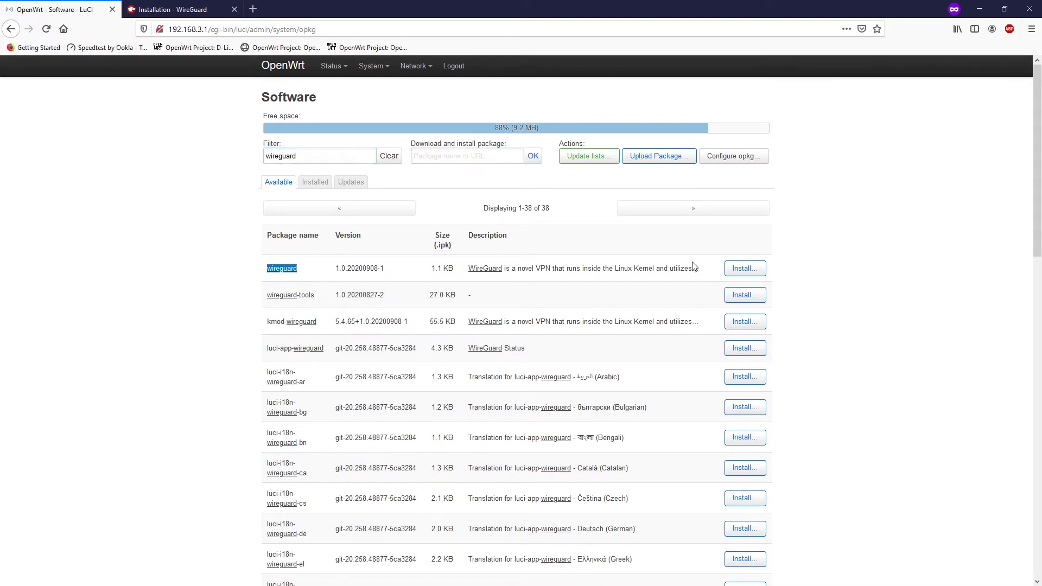
{"action": "left_click", "coordinate": [744, 267]}
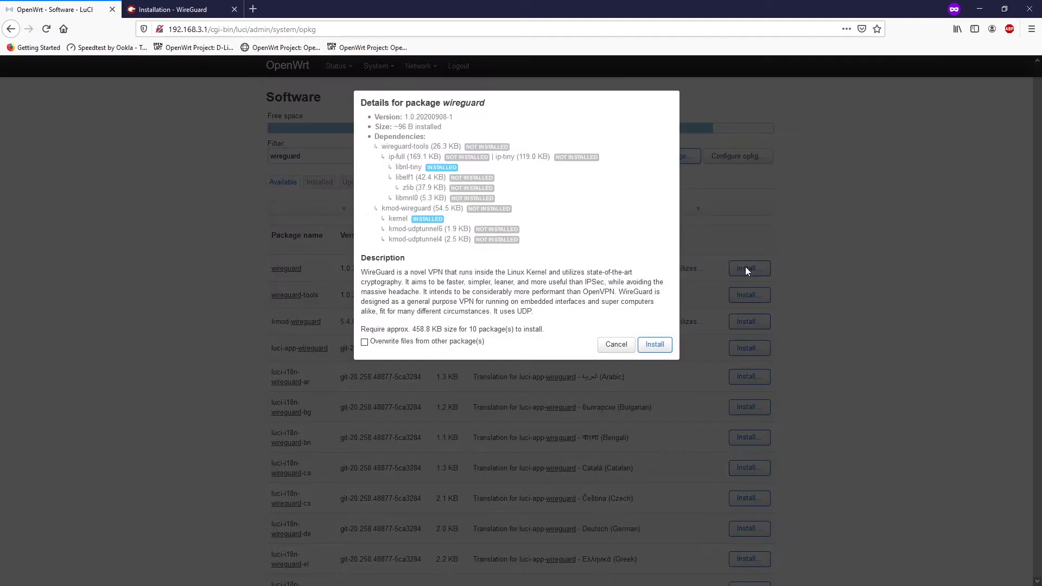
{"action": "left_click", "coordinate": [655, 345]}
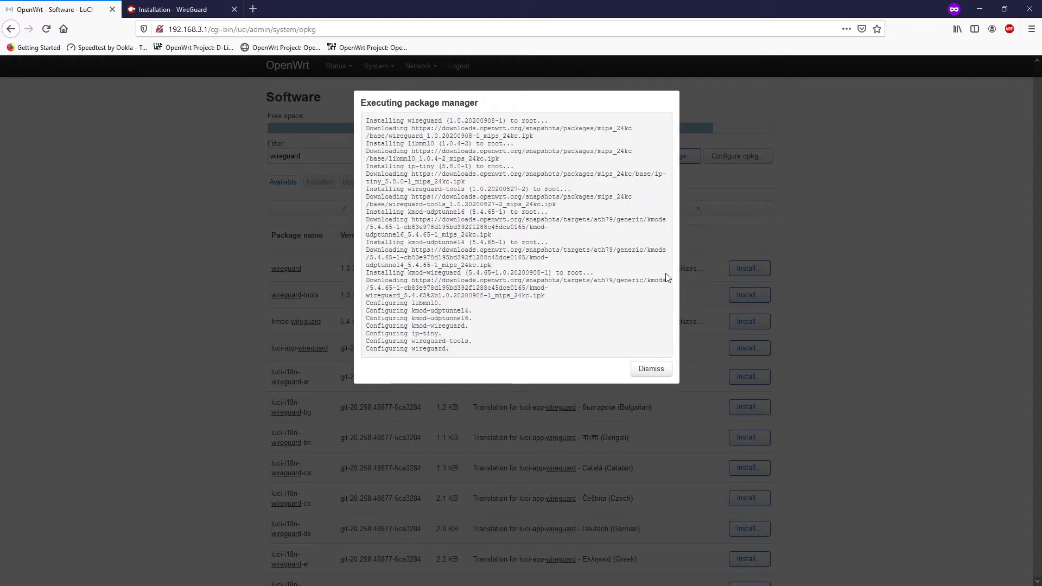
{"action": "left_click", "coordinate": [647, 373]}
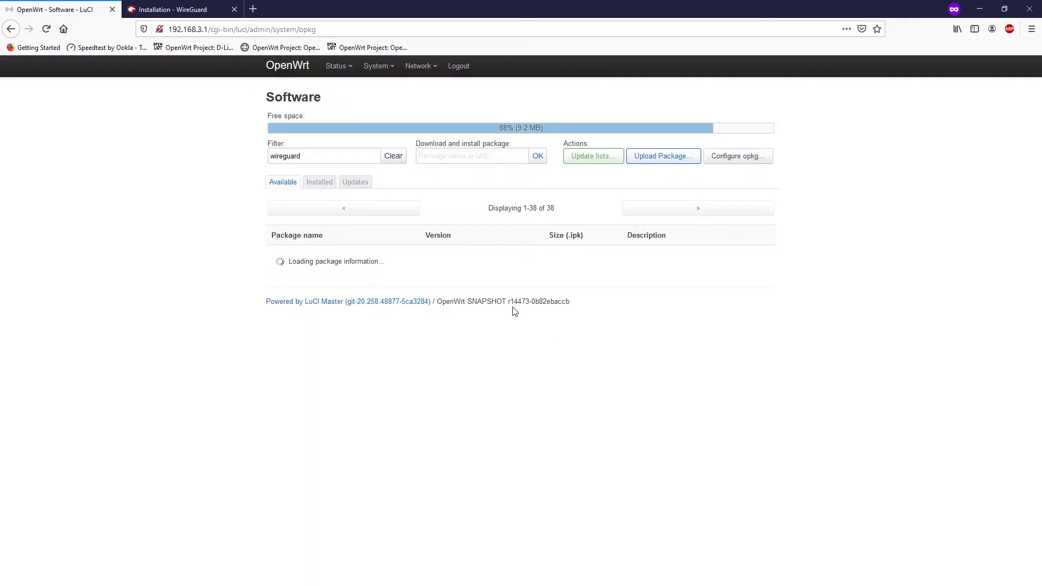
Step: Install the luci-app-wireguard package and its dependencies
{"action": "left_click", "coordinate": [342, 152]}
{"action": "type", "text": "luci"}
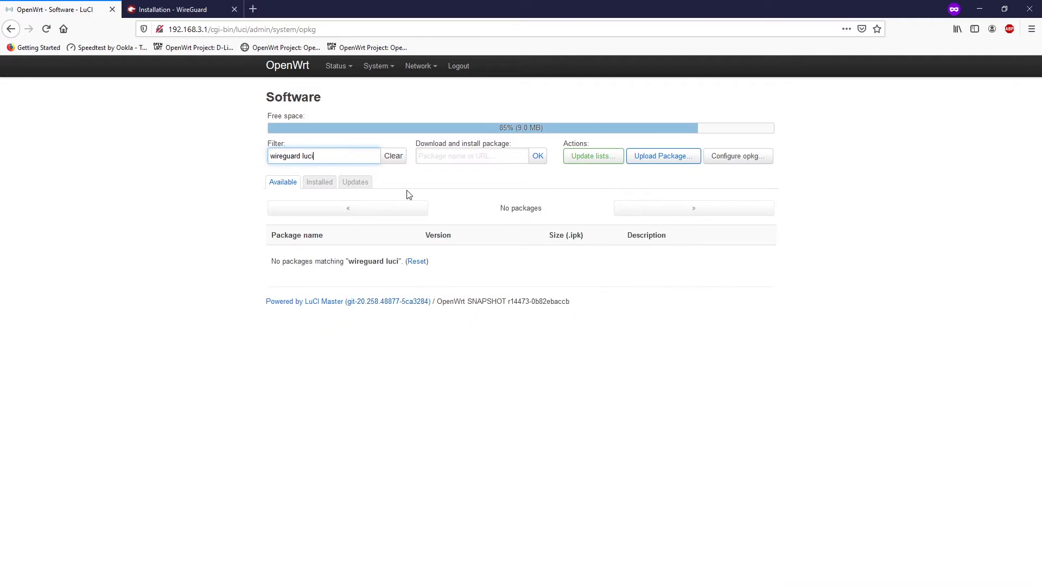
{"action": "key", "text": "BackSpace"}
{"action": "key", "text": "BackSpace"}
{"action": "key", "text": "BackSpace"}
{"action": "key", "text": "BackSpace"}
{"action": "key", "text": "BackSpace"}
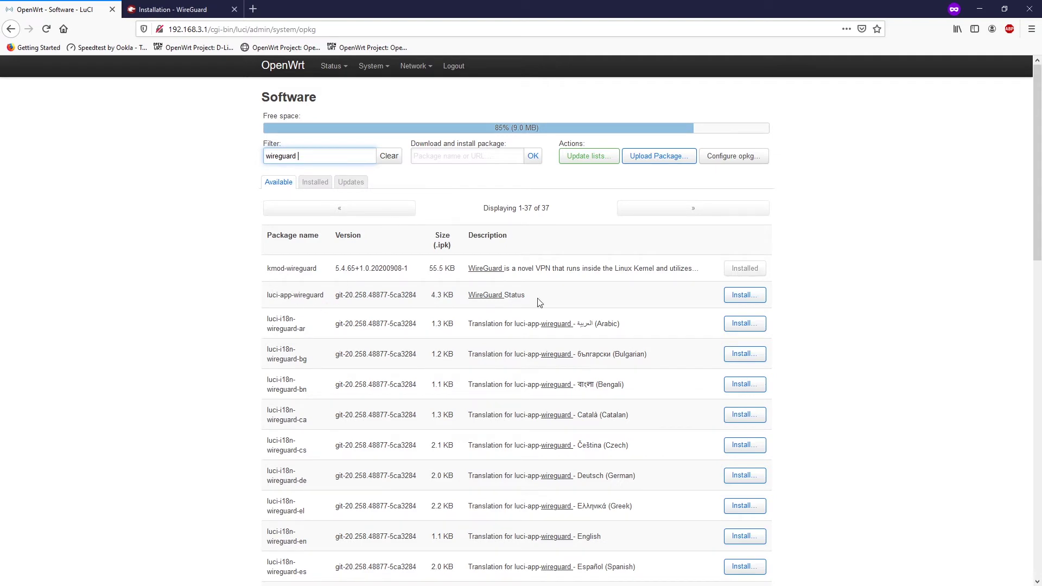
{"action": "left_click", "coordinate": [740, 298]}
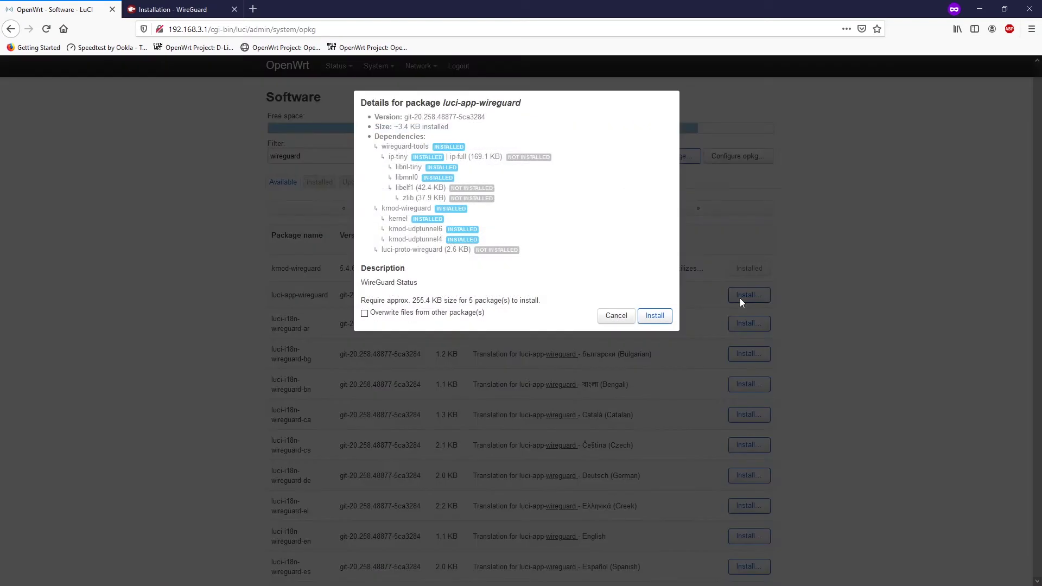
{"action": "left_click", "coordinate": [655, 316]}
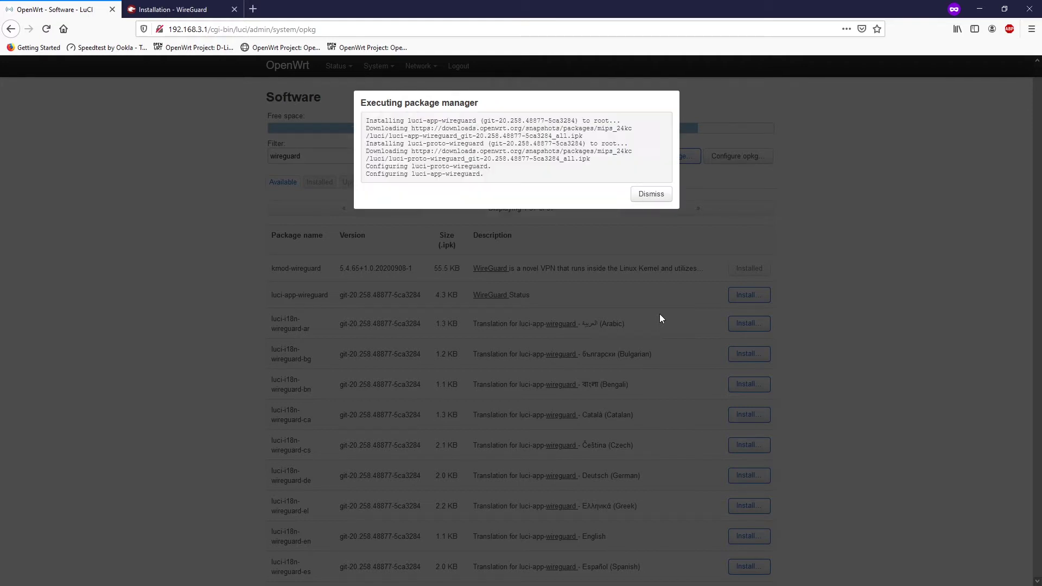
{"action": "left_click", "coordinate": [650, 198]}
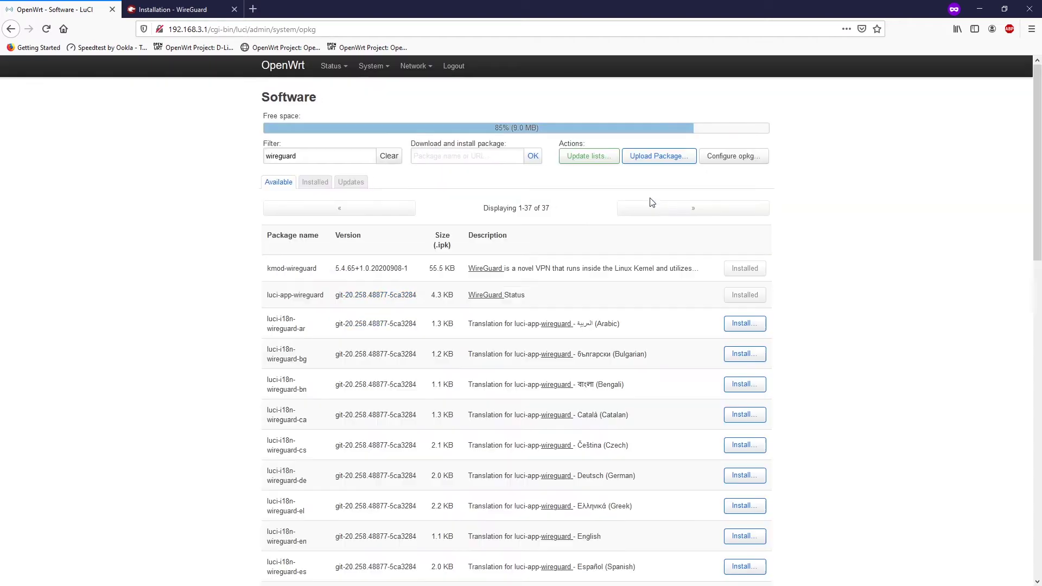
Step: Log out of LuCI and log back in
{"action": "left_click", "coordinate": [459, 70]}
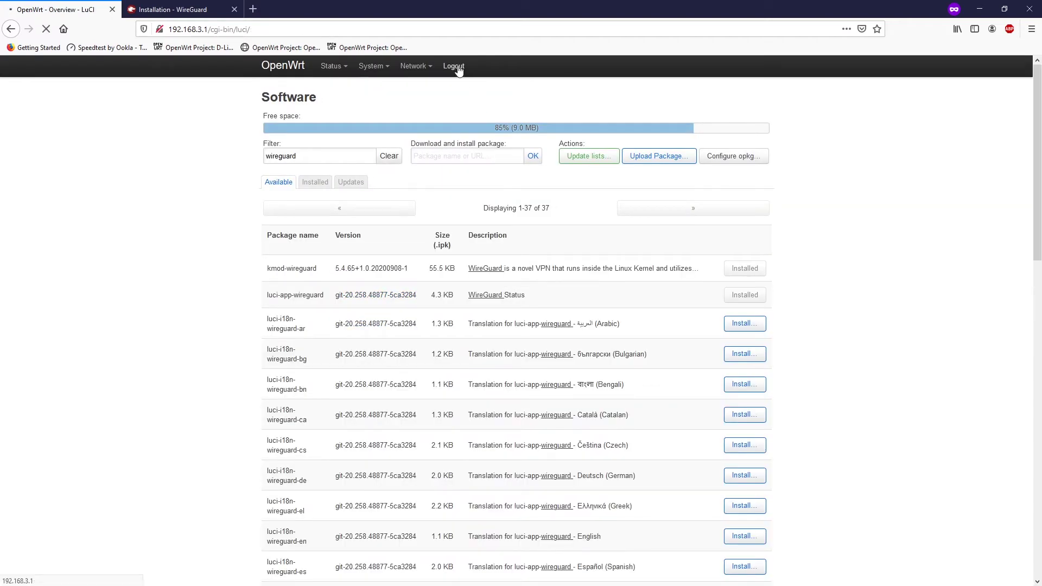
{"action": "left_click", "coordinate": [417, 175]}
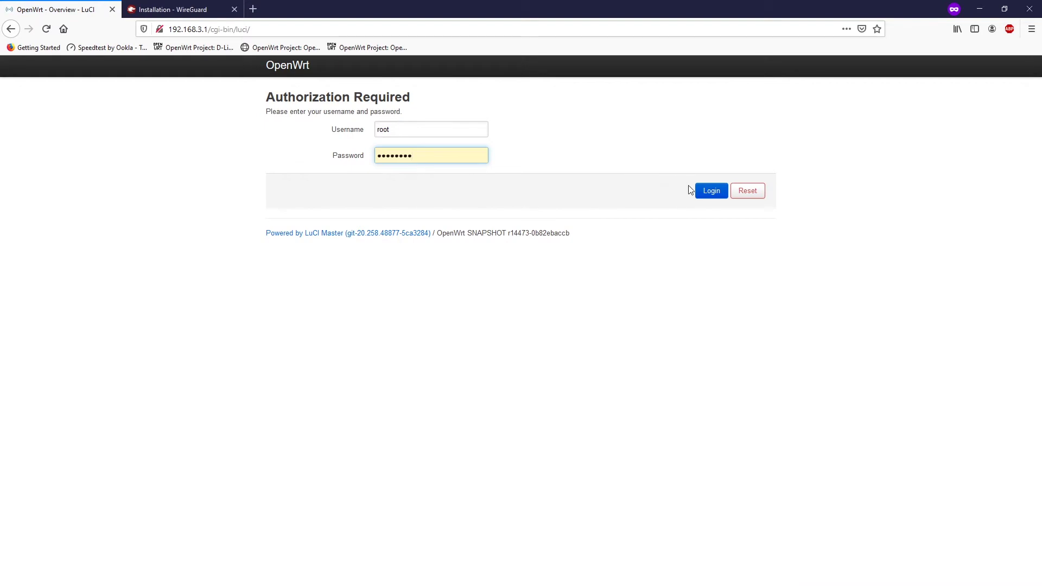
{"action": "left_click", "coordinate": [709, 195]}
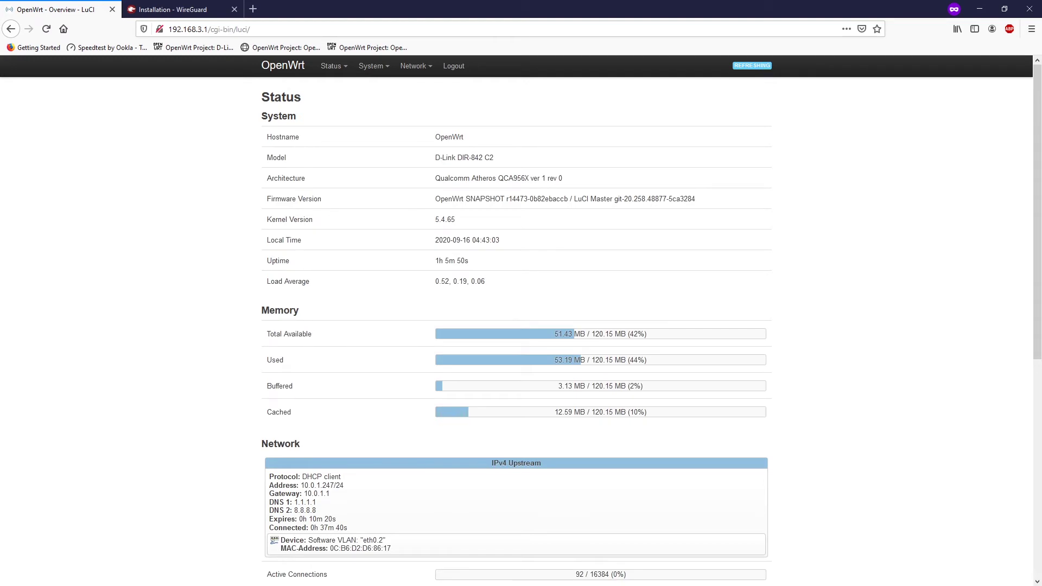
{"action": "key", "text": "alt+Tab"}
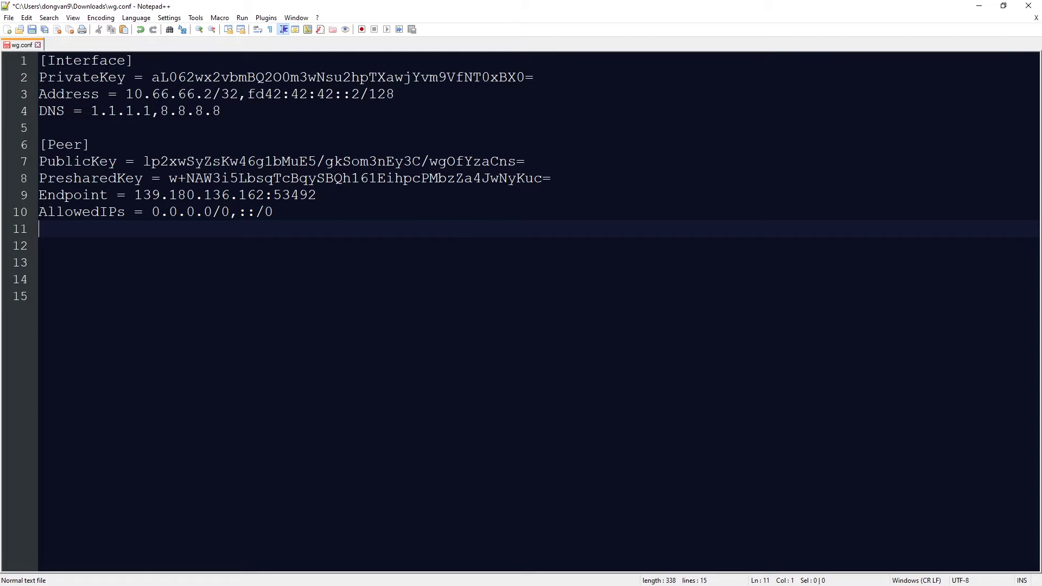
{"action": "left_click_drag", "start_coordinate": [126, 93], "coordinate": [394, 94]}
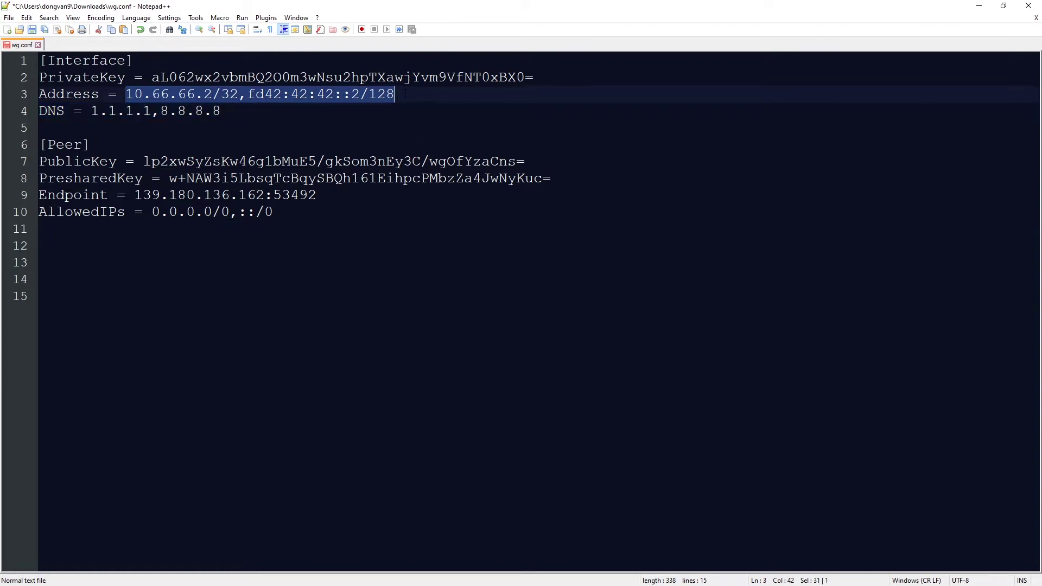
{"action": "left_click_drag", "start_coordinate": [228, 111], "coordinate": [34, 106]}
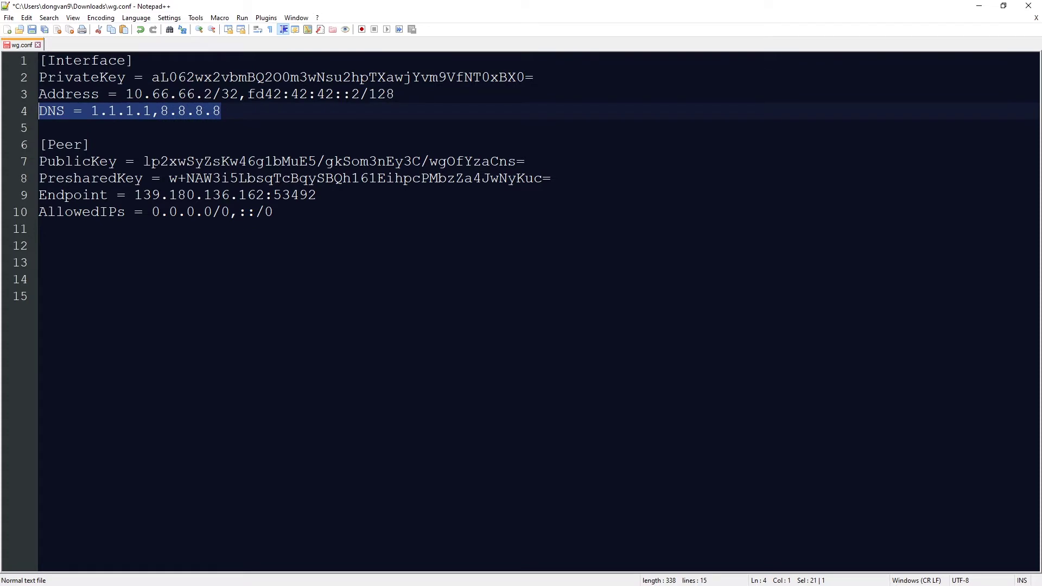
{"action": "left_click_drag", "start_coordinate": [134, 195], "coordinate": [264, 195]}
{"action": "double_click", "coordinate": [295, 195]}
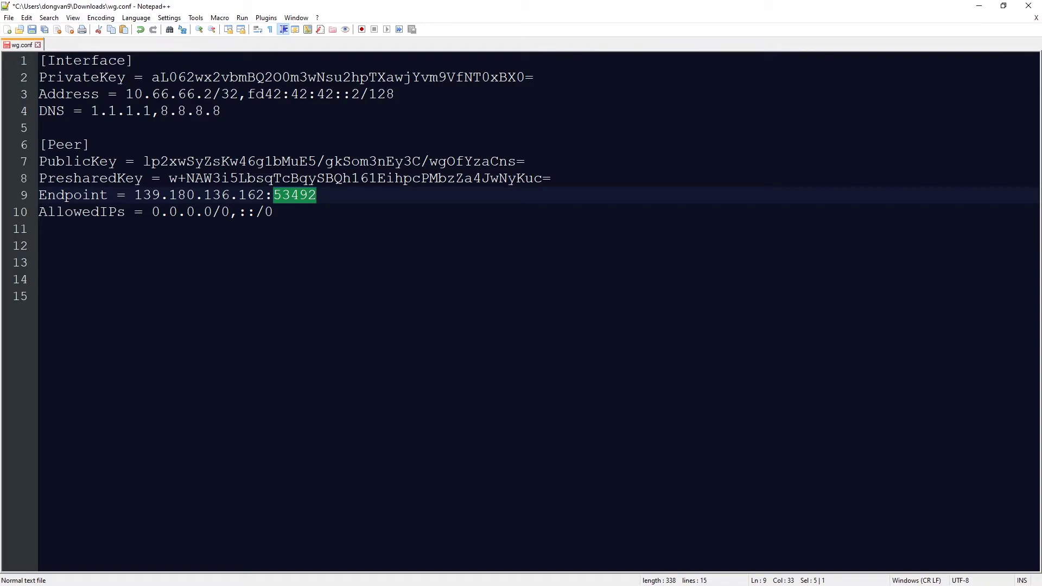
Step: Bring the browser back from the config editor and go to Network > Interfaces
{"action": "key", "text": "super+Down"}
{"action": "left_click", "coordinate": [228, 219]}
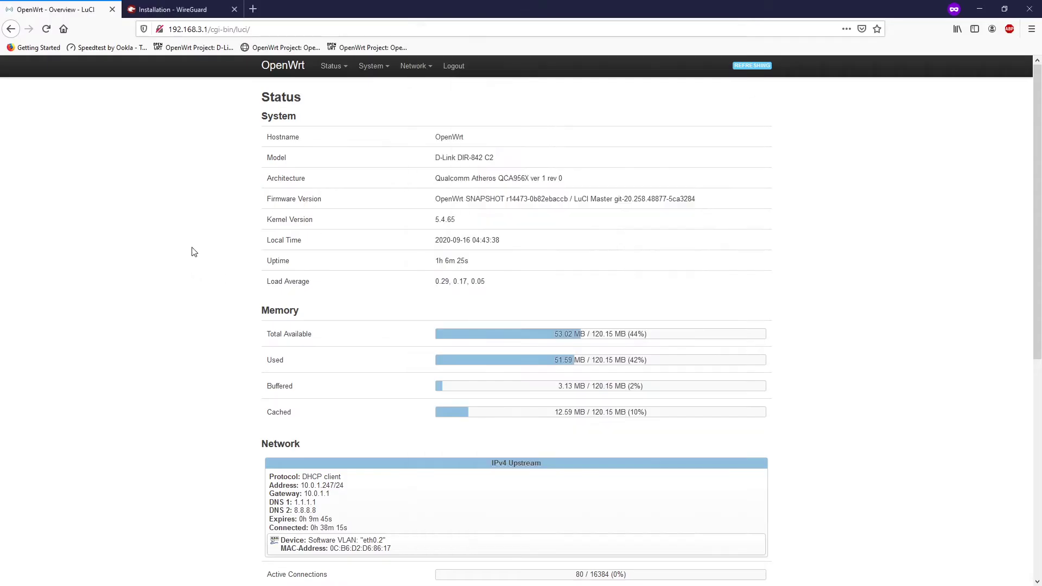
{"action": "mouse_move", "coordinate": [414, 74]}
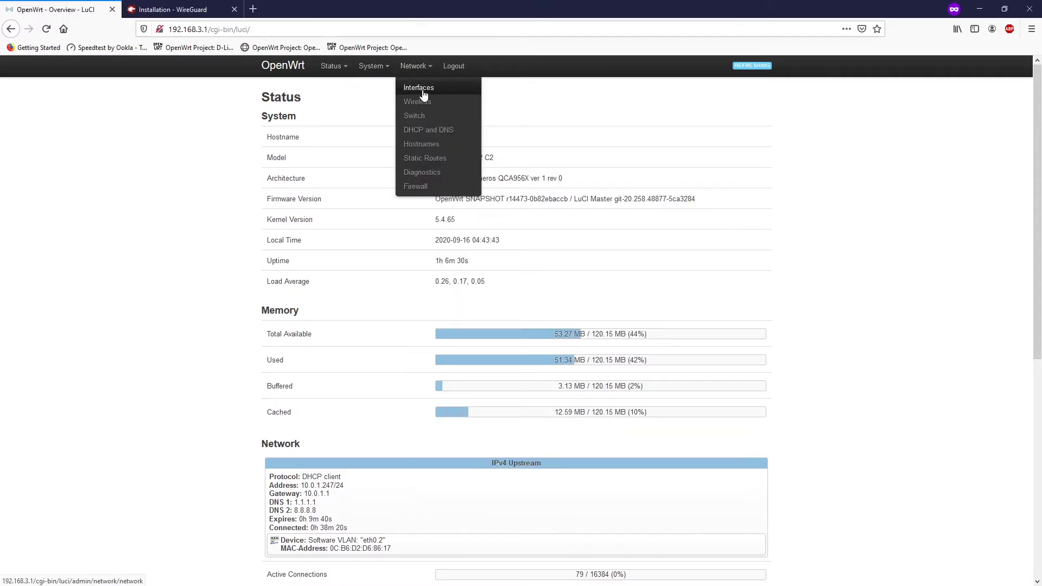
{"action": "left_click", "coordinate": [423, 92]}
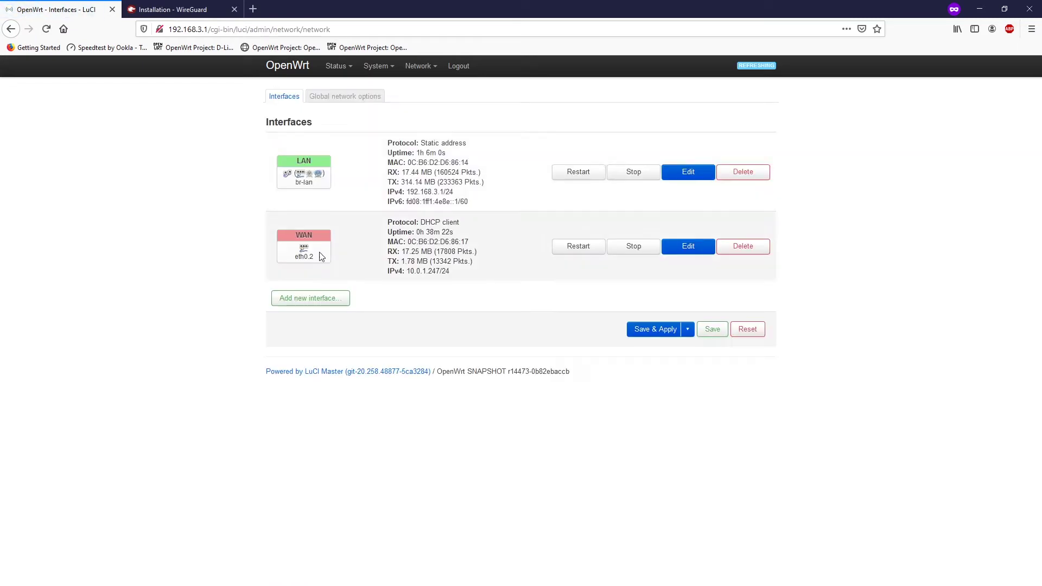
Step: Add a new interface named WG0 using the WireGuard VPN protocol
{"action": "left_click", "coordinate": [310, 302]}
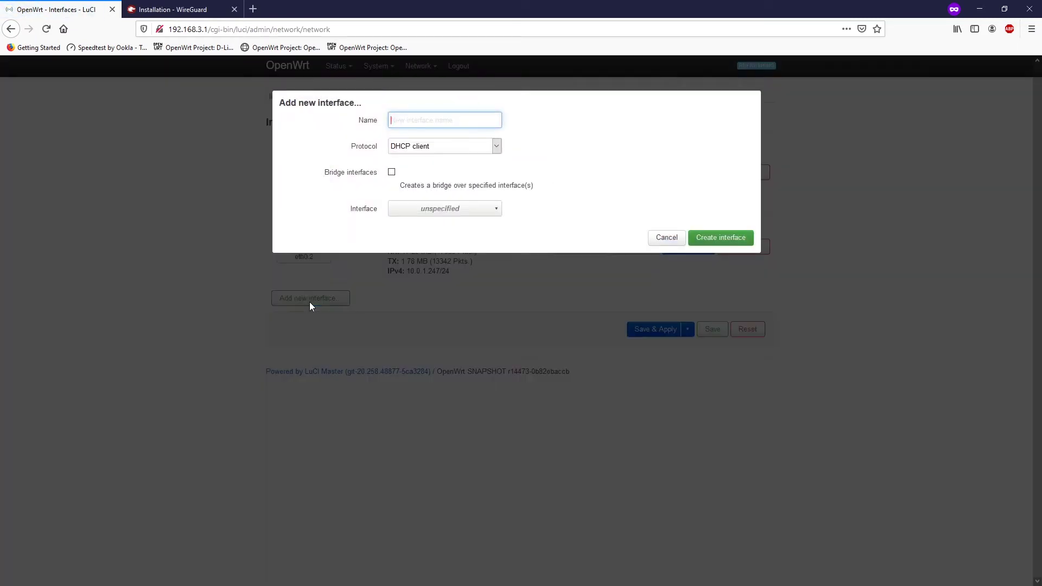
{"action": "left_click", "coordinate": [414, 118]}
{"action": "type", "text": "WG)"}
{"action": "key", "text": "BackSpace"}
{"action": "type", "text": "0"}
{"action": "left_click", "coordinate": [445, 152]}
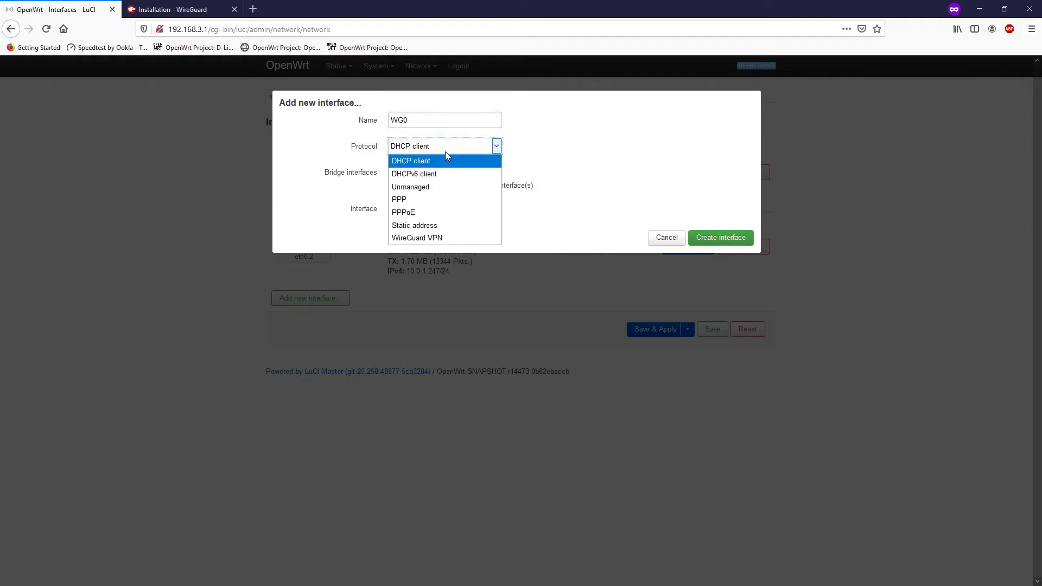
{"action": "left_click", "coordinate": [450, 239]}
{"action": "left_click", "coordinate": [711, 178]}
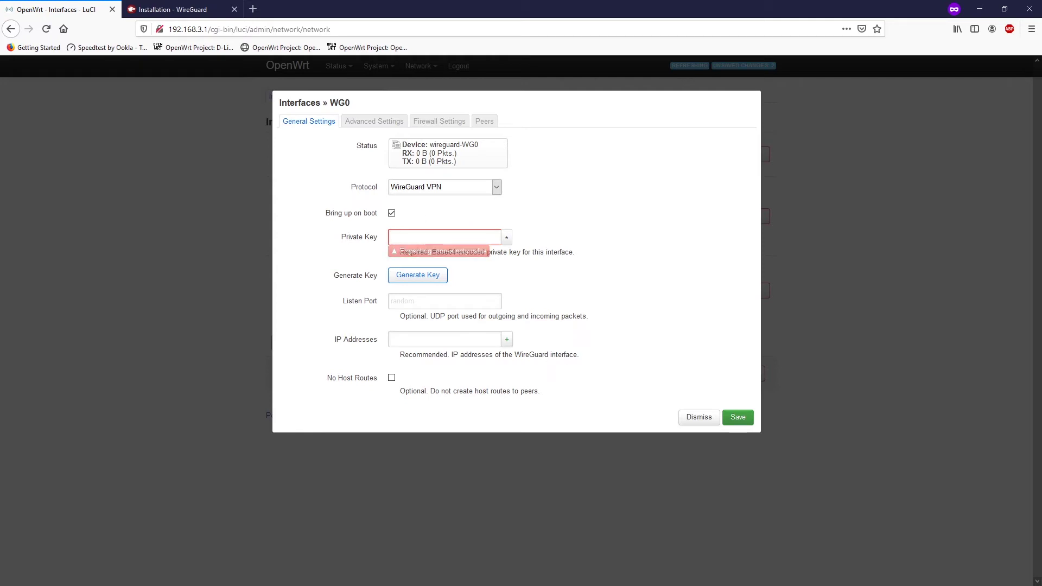
Step: Tile Firefox on the left and the wg.conf file in Notepad++ on the right
{"action": "double_click", "coordinate": [551, 6]}
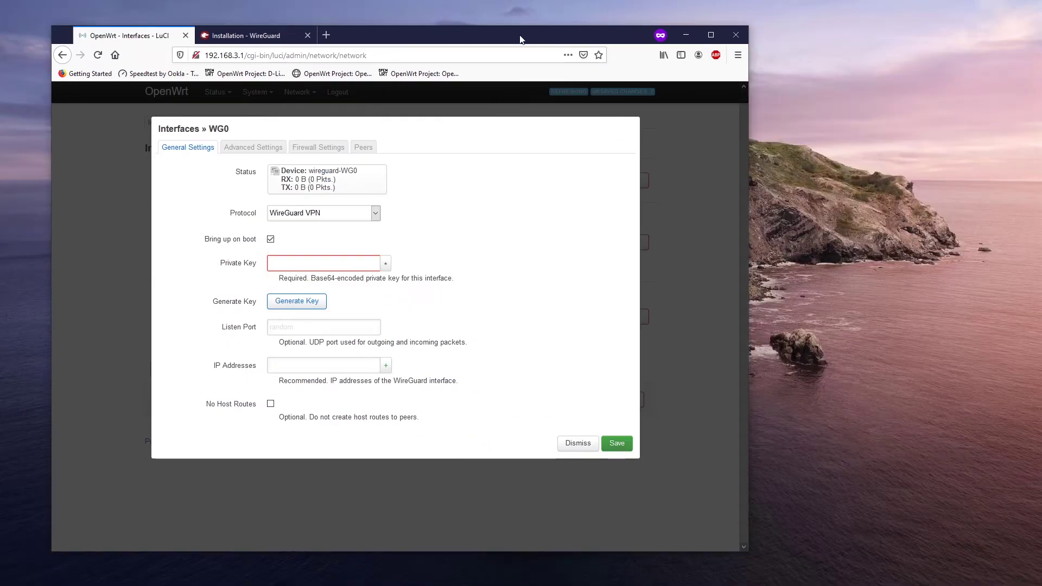
{"action": "left_click_drag", "start_coordinate": [519, 39], "coordinate": [471, 15]}
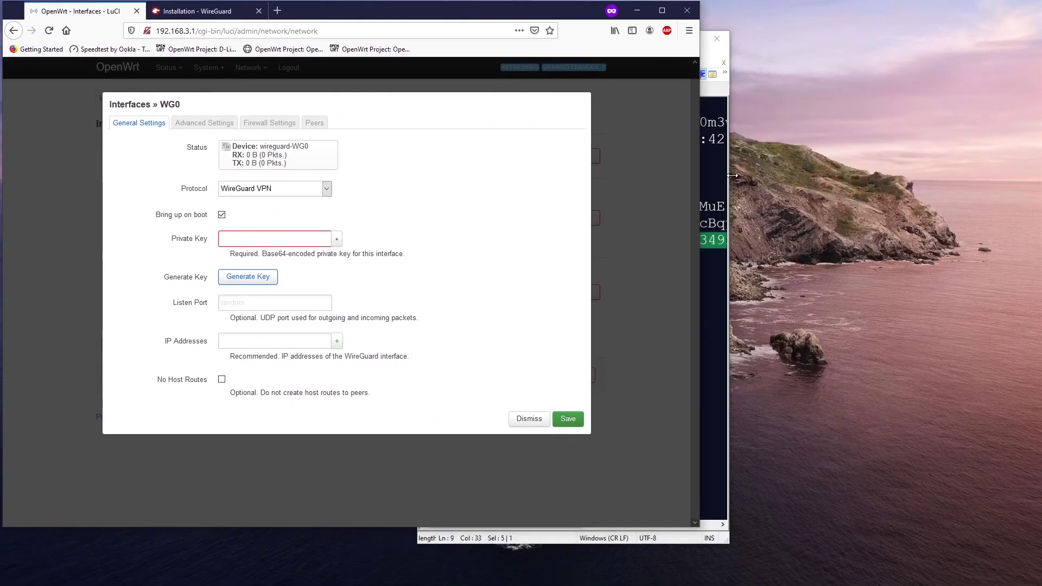
{"action": "left_click_drag", "start_coordinate": [699, 149], "coordinate": [566, 159]}
{"action": "left_click_drag", "start_coordinate": [607, 39], "coordinate": [764, 11]}
{"action": "left_click_drag", "start_coordinate": [884, 113], "coordinate": [1038, 111]}
Step: Paste the interface private key from wg.conf into WG0's Private Key field
{"action": "double_click", "coordinate": [795, 83]}
{"action": "key", "text": "ctrl+c"}
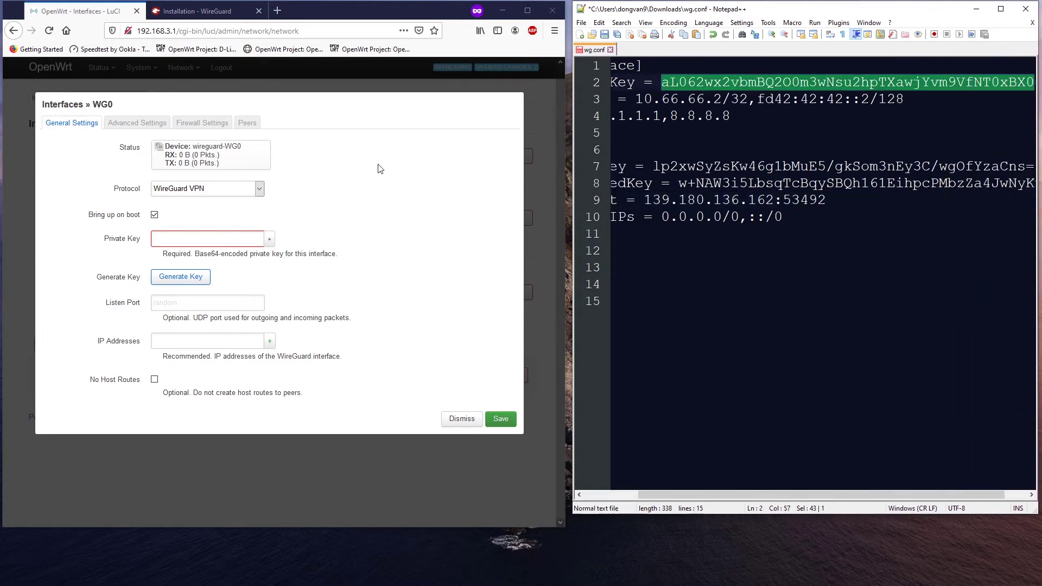
{"action": "left_click", "coordinate": [190, 238]}
{"action": "key", "text": "ctrl+v"}
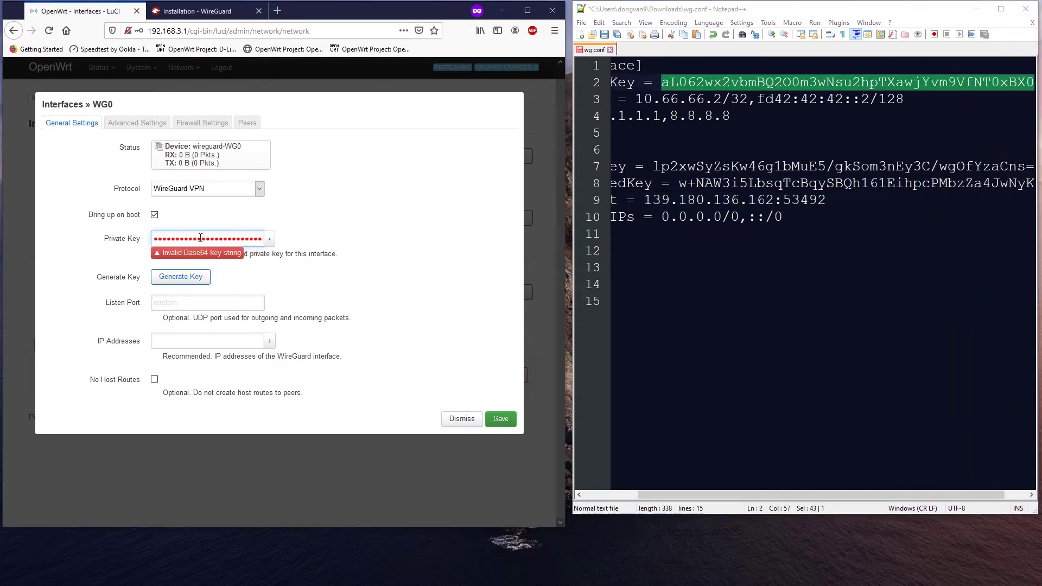
{"action": "left_click", "coordinate": [270, 242]}
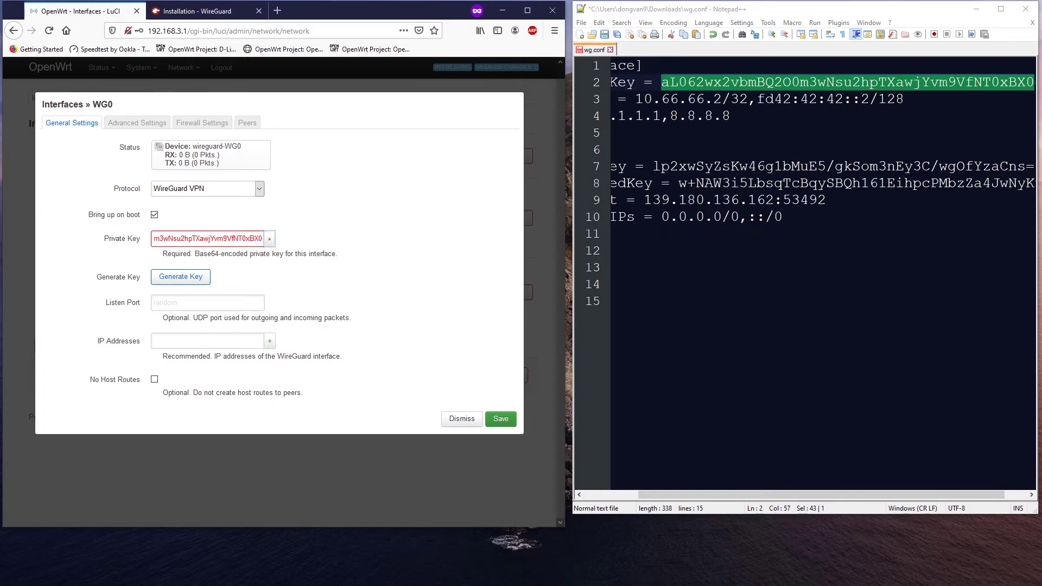
{"action": "left_click", "coordinate": [644, 65]}
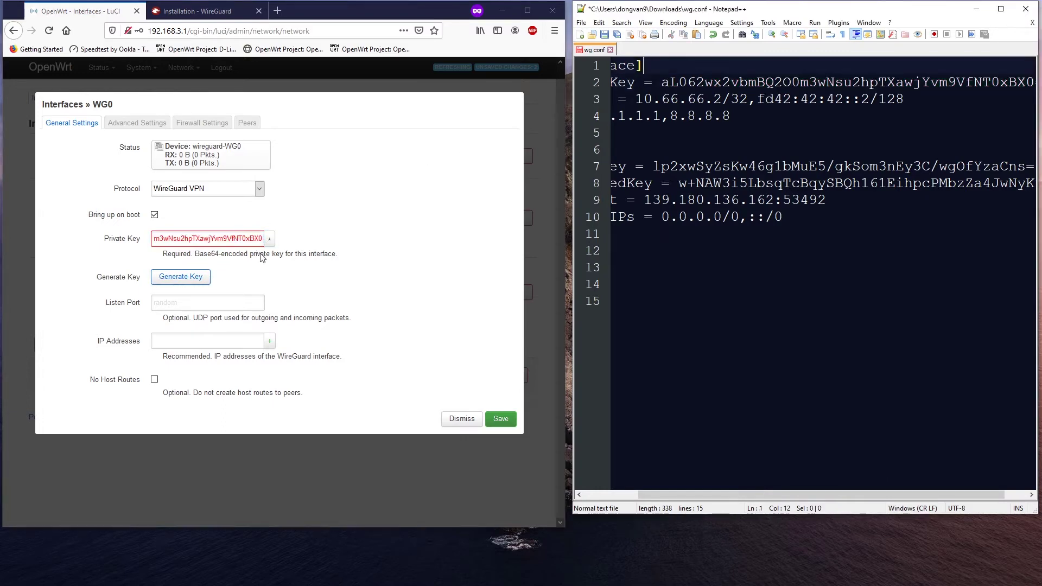
{"action": "left_click", "coordinate": [358, 303]}
{"action": "left_click", "coordinate": [206, 307]}
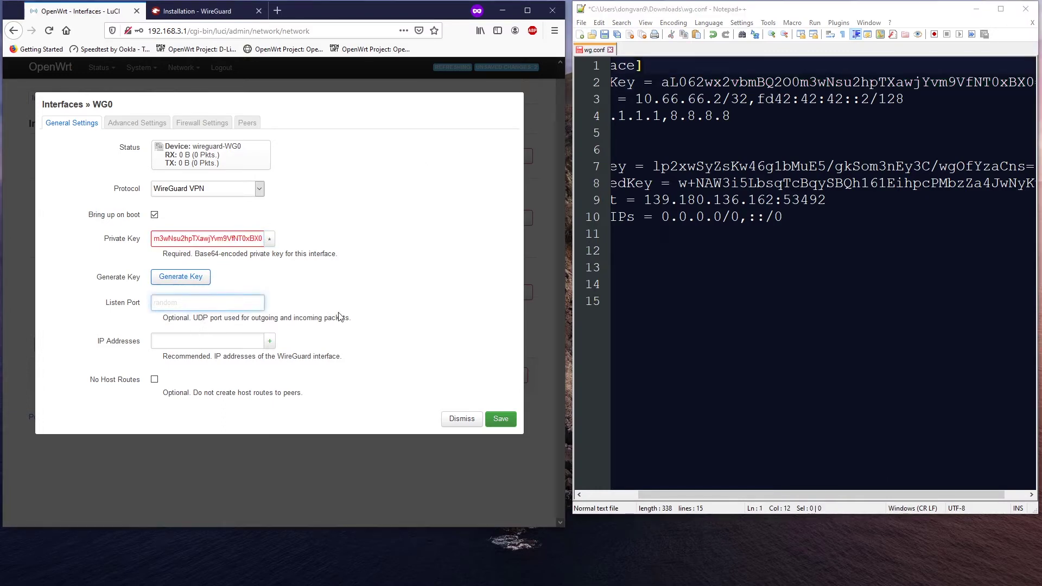
Step: Add IP addresses 10.66.66.2/32 and fd42:42:42::2/128 to WG0
{"action": "left_click", "coordinate": [819, 98]}
{"action": "left_click_drag", "start_coordinate": [811, 99], "coordinate": [697, 99]}
{"action": "key", "text": "ctrl+c"}
{"action": "left_click", "coordinate": [209, 340]}
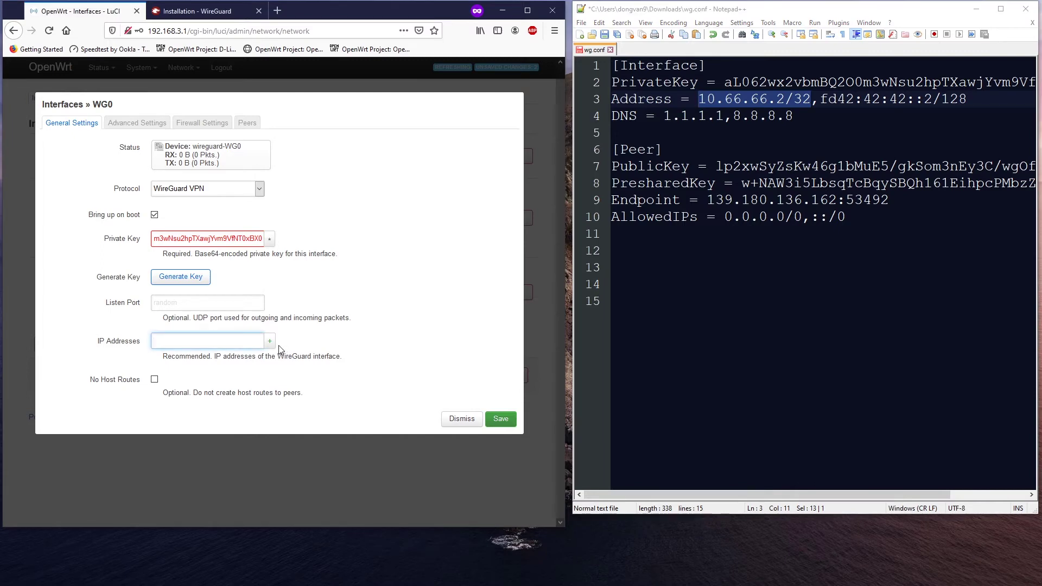
{"action": "key", "text": "ctrl+v"}
{"action": "left_click", "coordinate": [270, 342]}
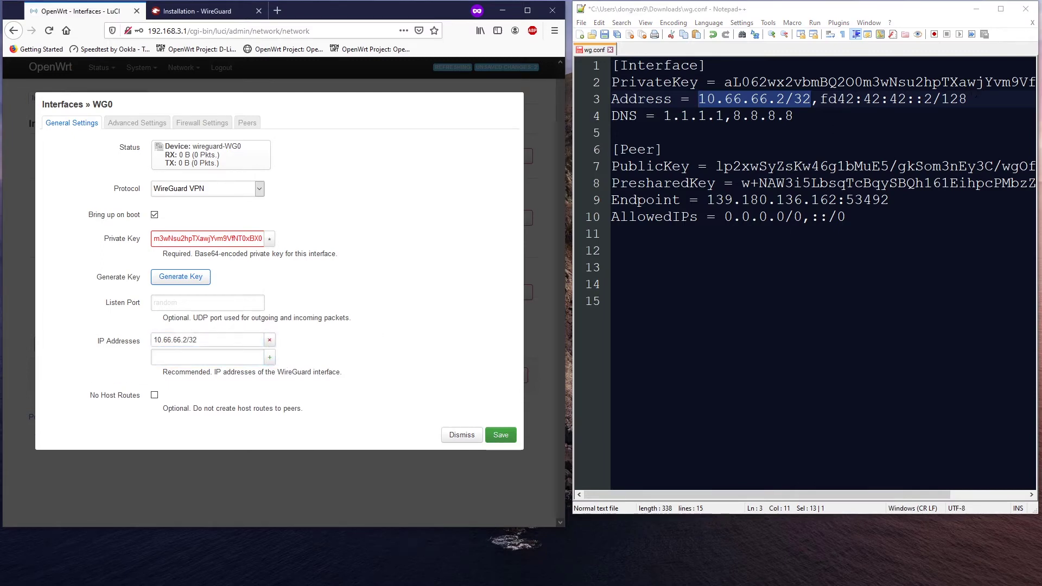
{"action": "left_click_drag", "start_coordinate": [968, 99], "coordinate": [820, 99]}
{"action": "key", "text": "ctrl+c"}
{"action": "left_click", "coordinate": [206, 357]}
{"action": "key", "text": "ctrl+v"}
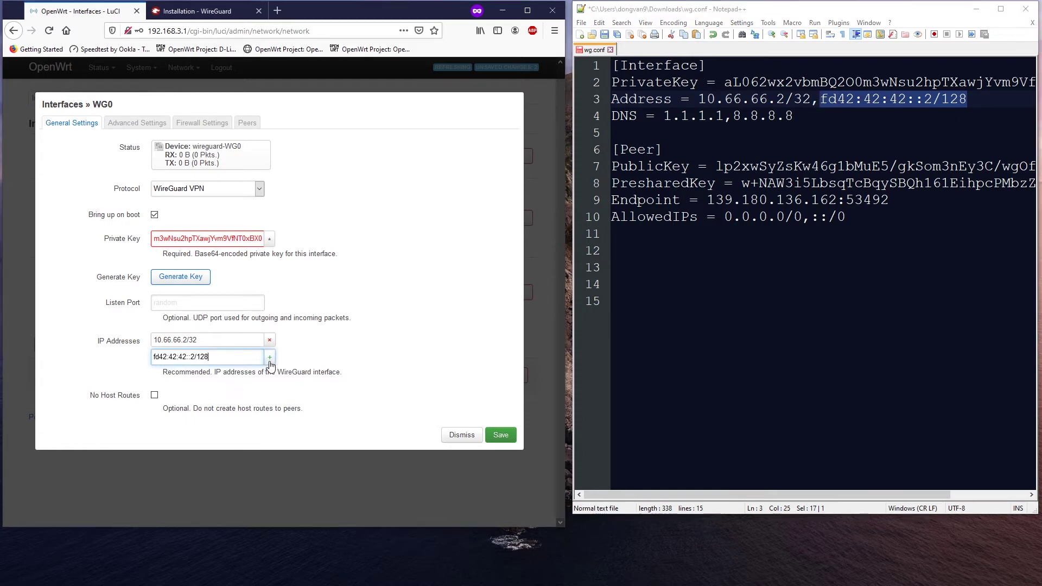
{"action": "left_click", "coordinate": [270, 357]}
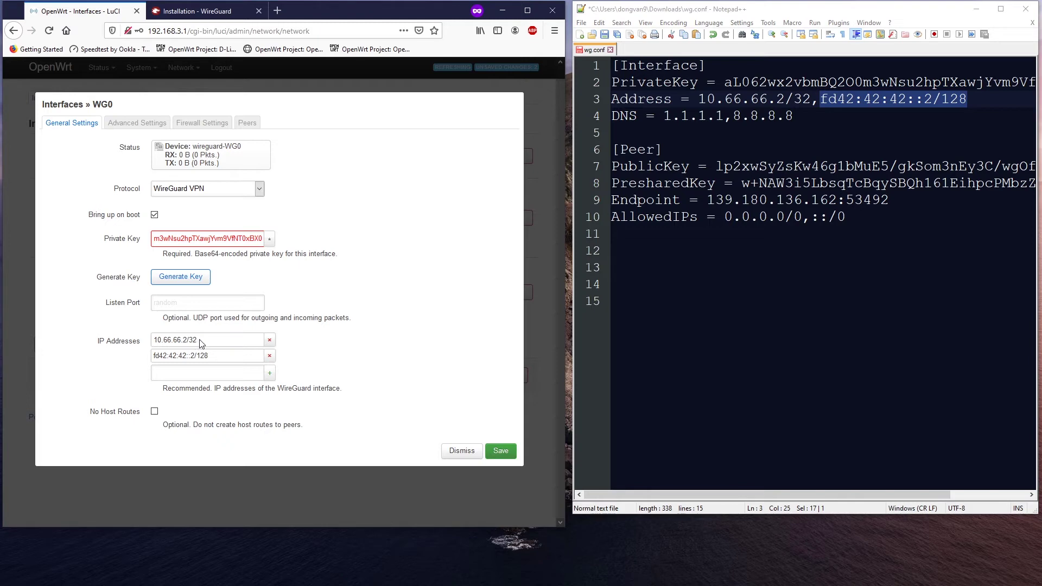
Step: Clear the invalid Private Key and select the full private key line in wg.conf
{"action": "double_click", "coordinate": [103, 105]}
{"action": "left_click", "coordinate": [137, 129]}
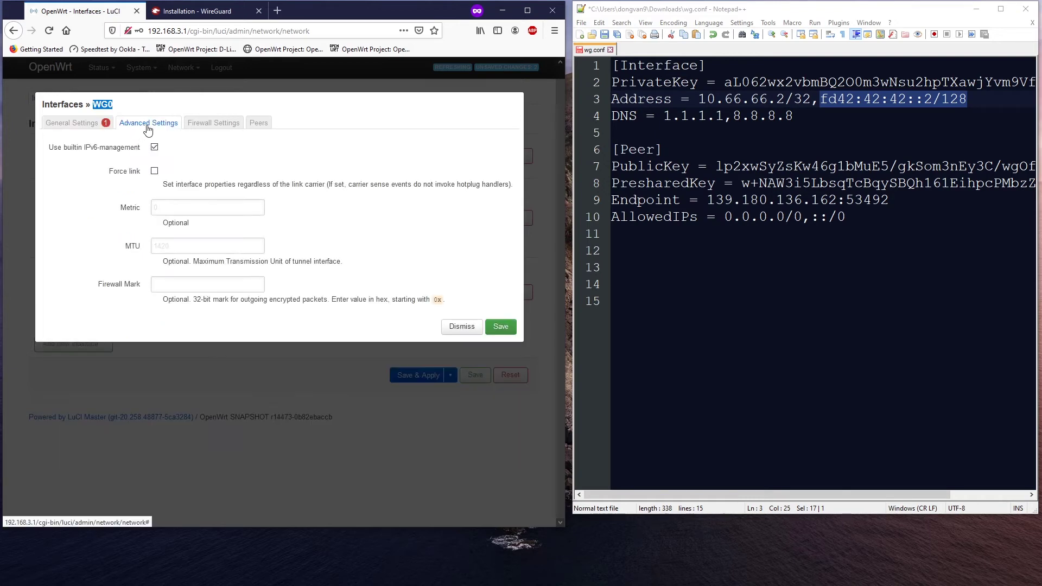
{"action": "left_click", "coordinate": [81, 124]}
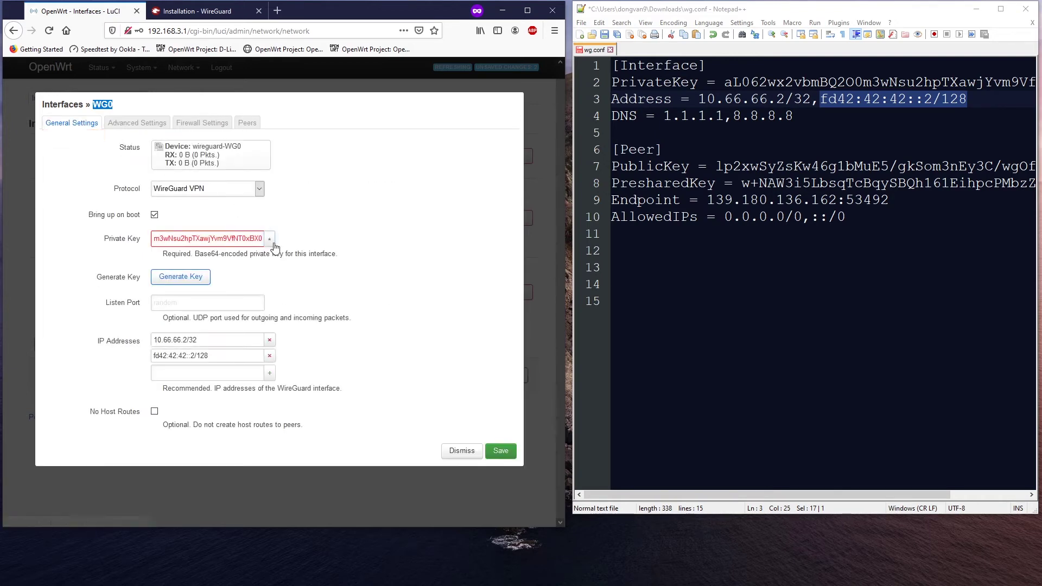
{"action": "double_click", "coordinate": [238, 238]}
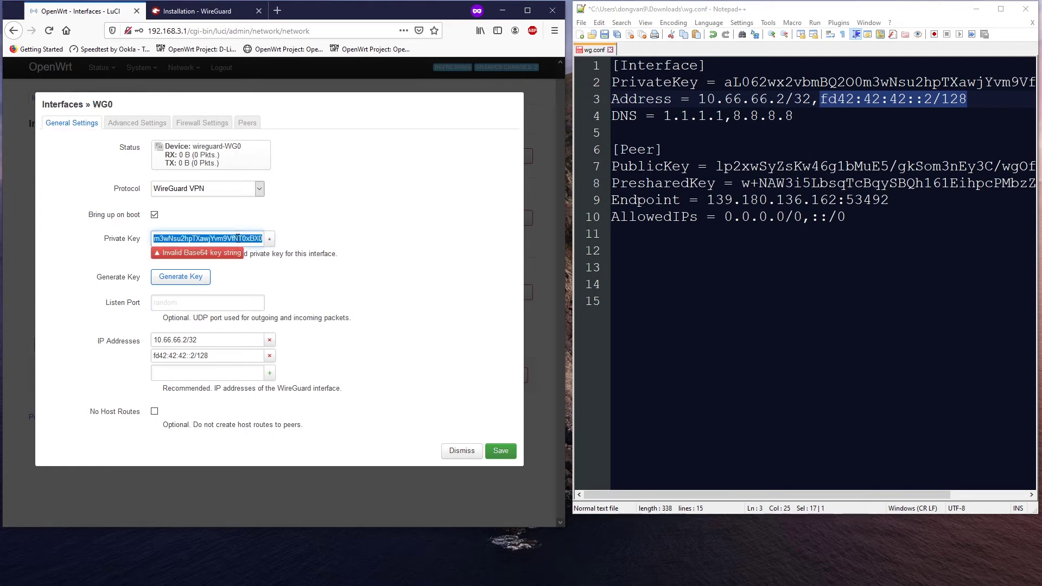
{"action": "key", "text": "BackSpace"}
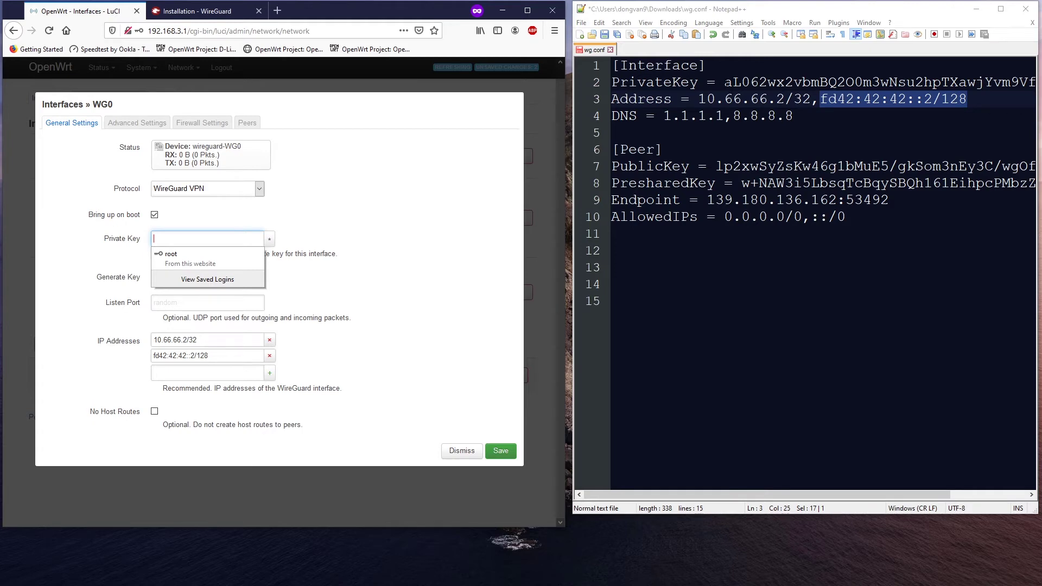
{"action": "left_click_drag", "start_coordinate": [724, 82], "coordinate": [1024, 82]}
Step: Copy the complete private key from wg.conf into WG0's Private Key field
{"action": "right_click", "coordinate": [982, 80]}
{"action": "left_click", "coordinate": [963, 99]}
{"action": "left_click", "coordinate": [197, 238]}
{"action": "key", "text": "ctrl+v"}
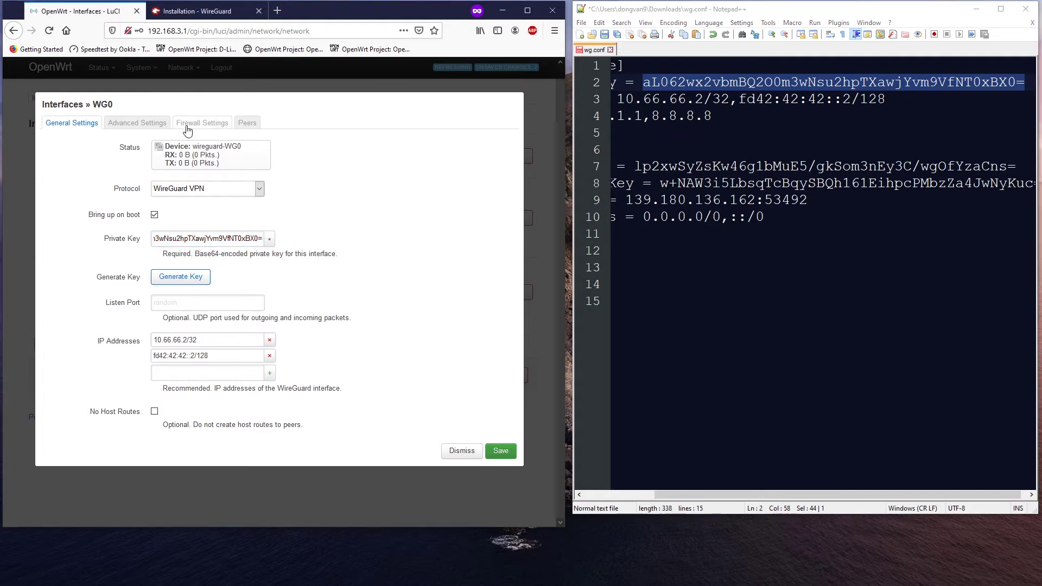
Step: Assign WG0 to the wan firewall zone
{"action": "left_click", "coordinate": [139, 124]}
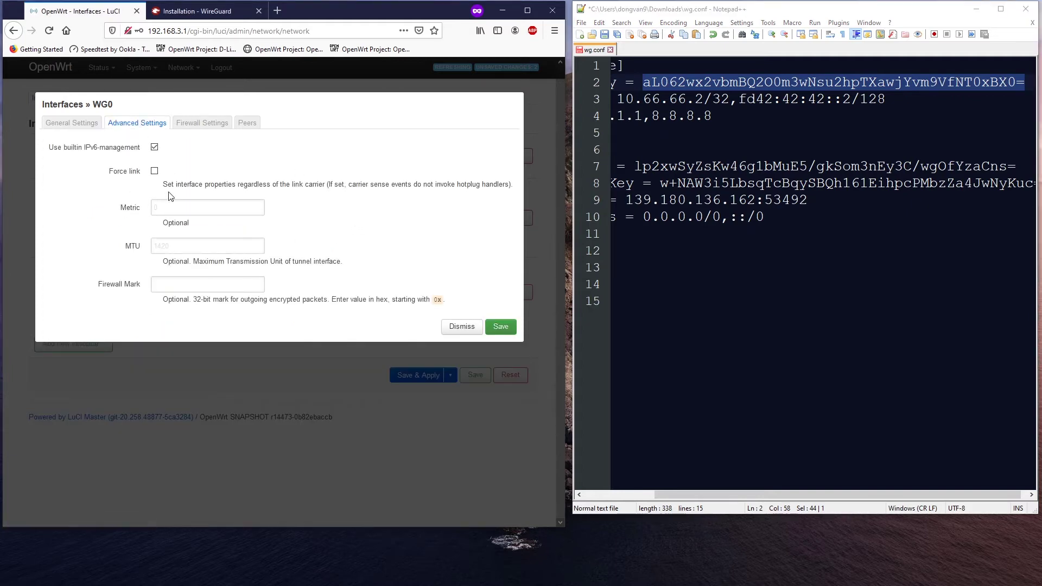
{"action": "left_click", "coordinate": [192, 124]}
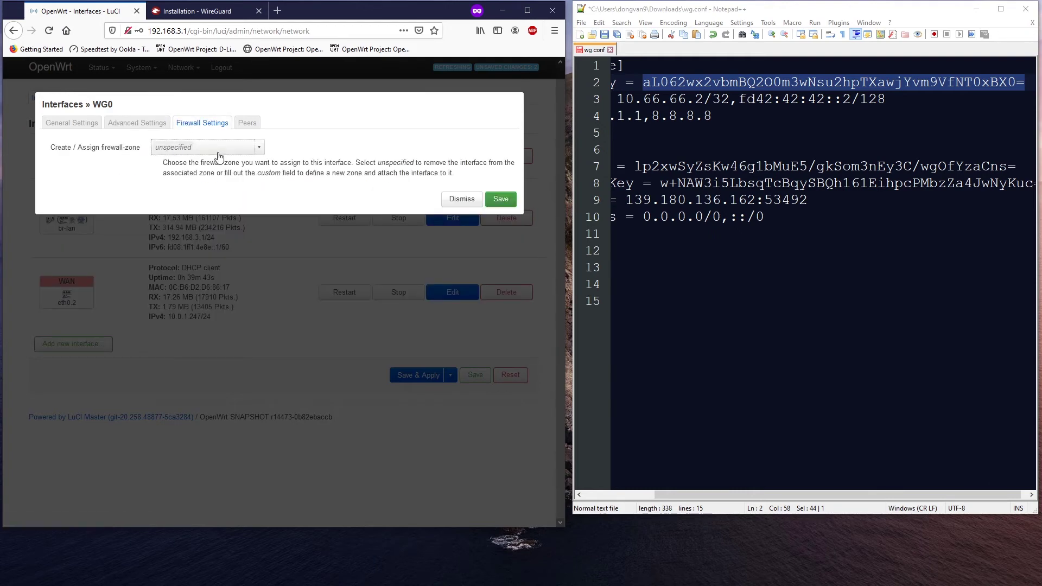
{"action": "left_click", "coordinate": [217, 151]}
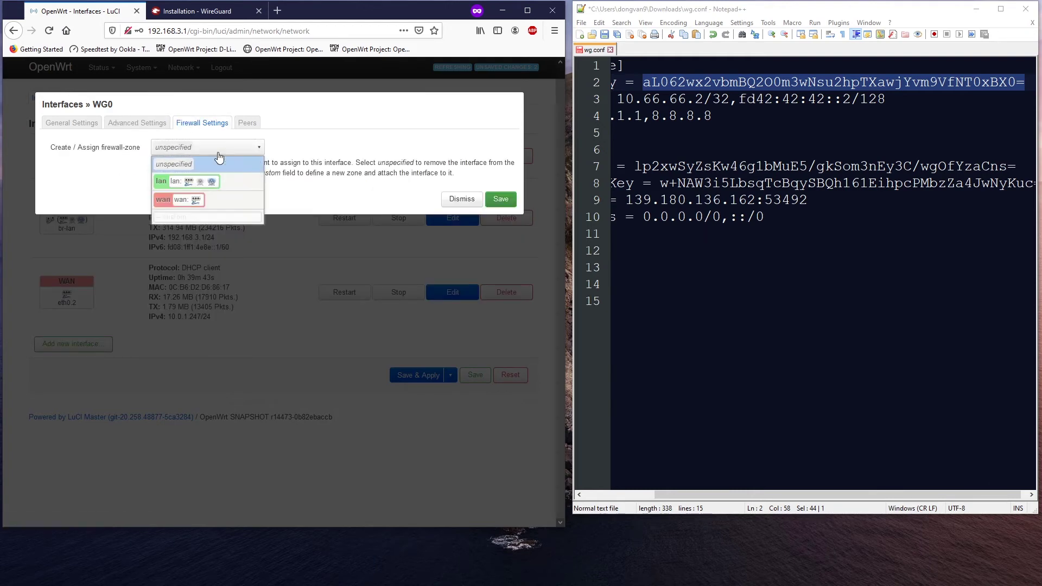
{"action": "left_click", "coordinate": [225, 204]}
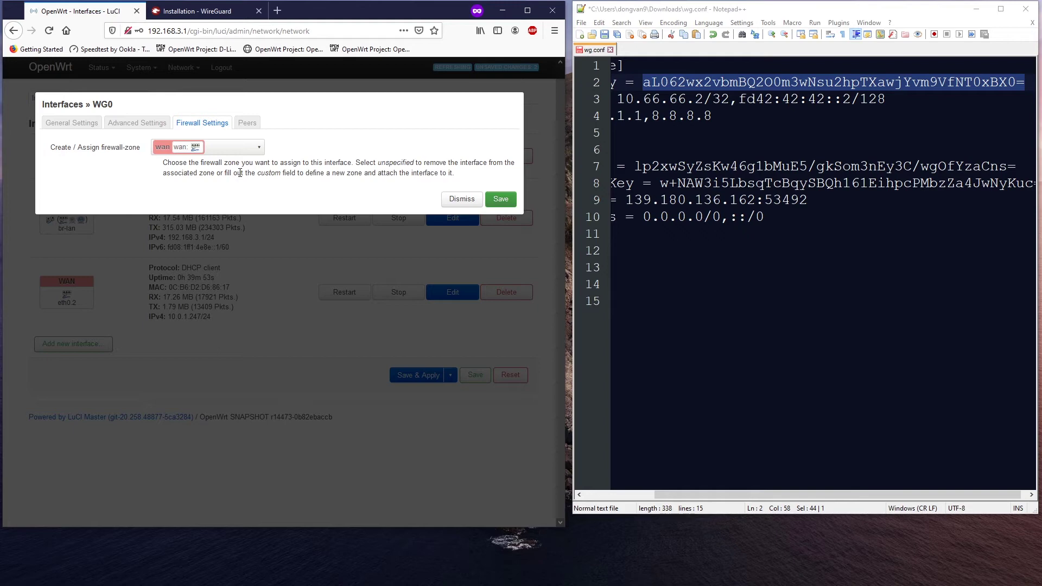
{"action": "left_click", "coordinate": [249, 130]}
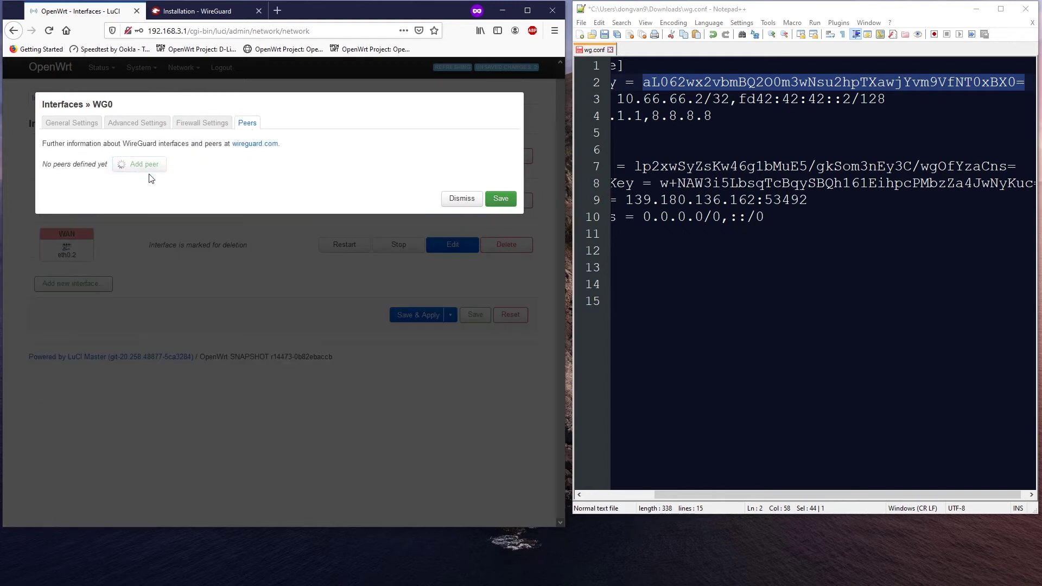
Step: Add peer WGConnection with the public key and preshared key copied from wg.conf
{"action": "left_click", "coordinate": [203, 171]}
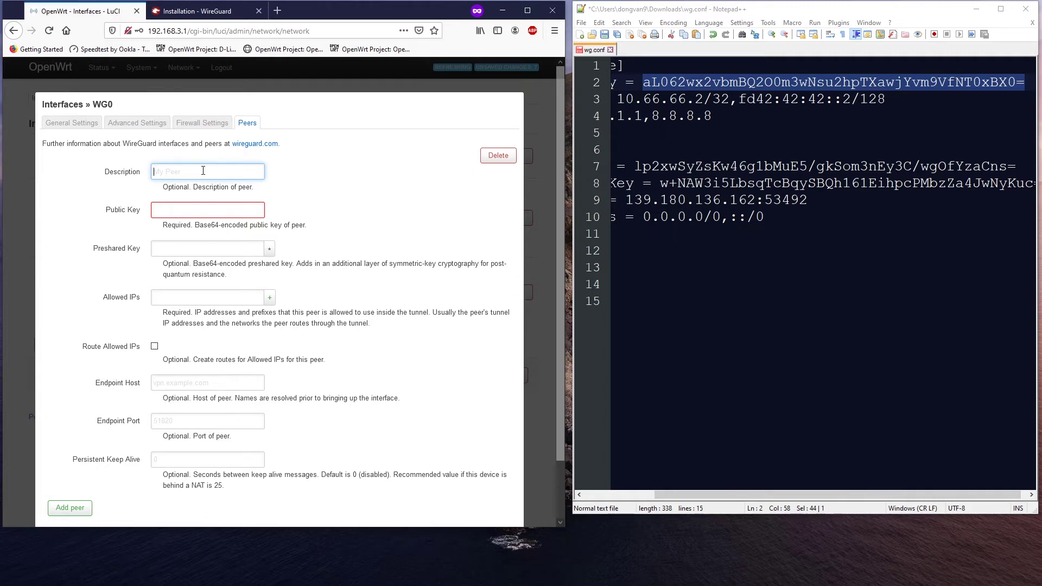
{"action": "type", "text": "WGConnection"}
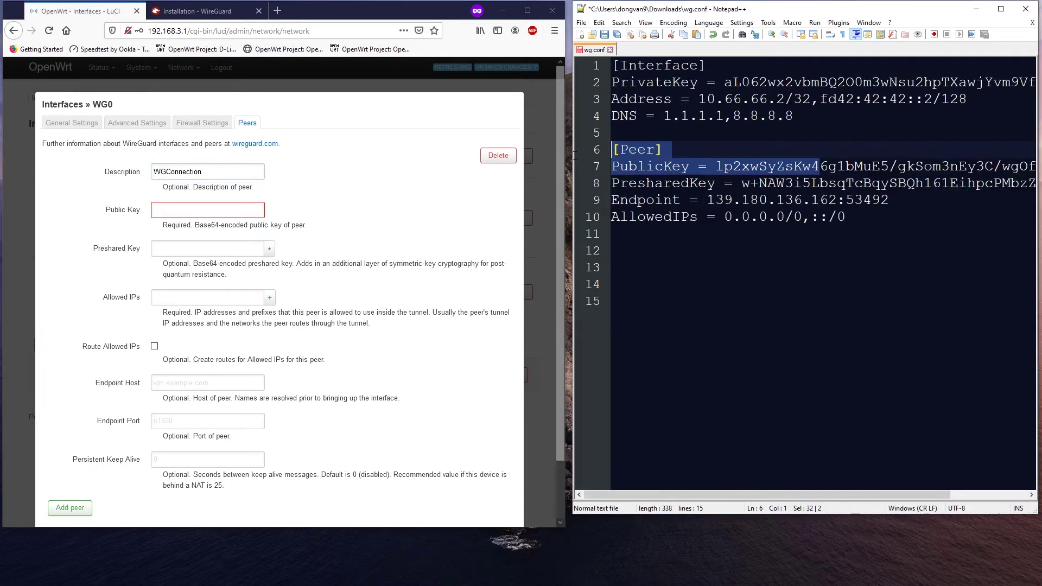
{"action": "left_click", "coordinate": [663, 150]}
{"action": "left_click_drag", "start_coordinate": [717, 166], "coordinate": [1016, 166]}
{"action": "key", "text": "ctrl+c"}
{"action": "left_click", "coordinate": [352, 214]}
{"action": "key", "text": "ctrl+v"}
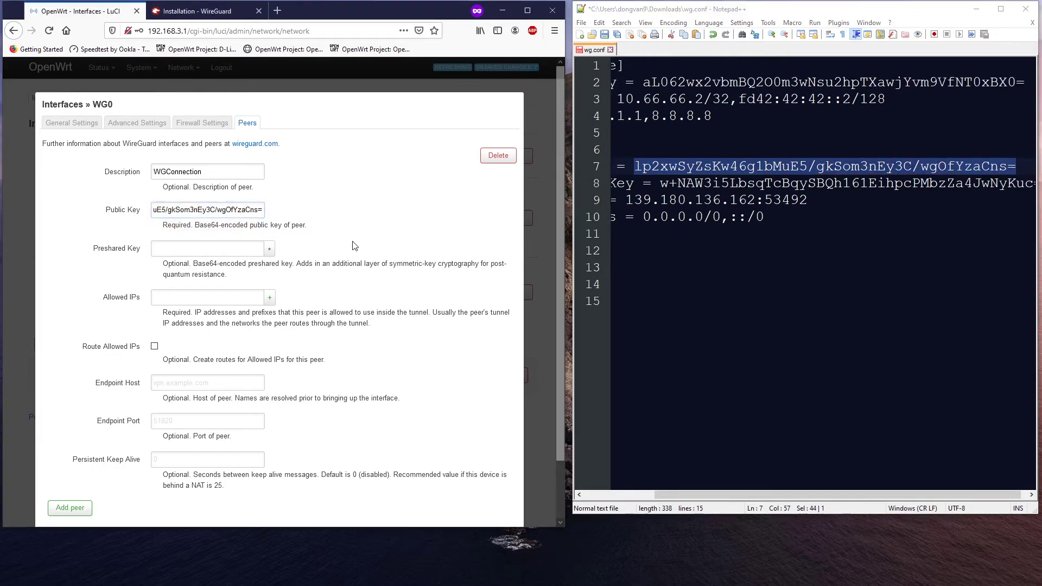
{"action": "left_click_drag", "start_coordinate": [660, 183], "coordinate": [1015, 183]}
{"action": "key", "text": "ctrl+c"}
{"action": "left_click", "coordinate": [207, 248]}
{"action": "key", "text": "ctrl+v"}
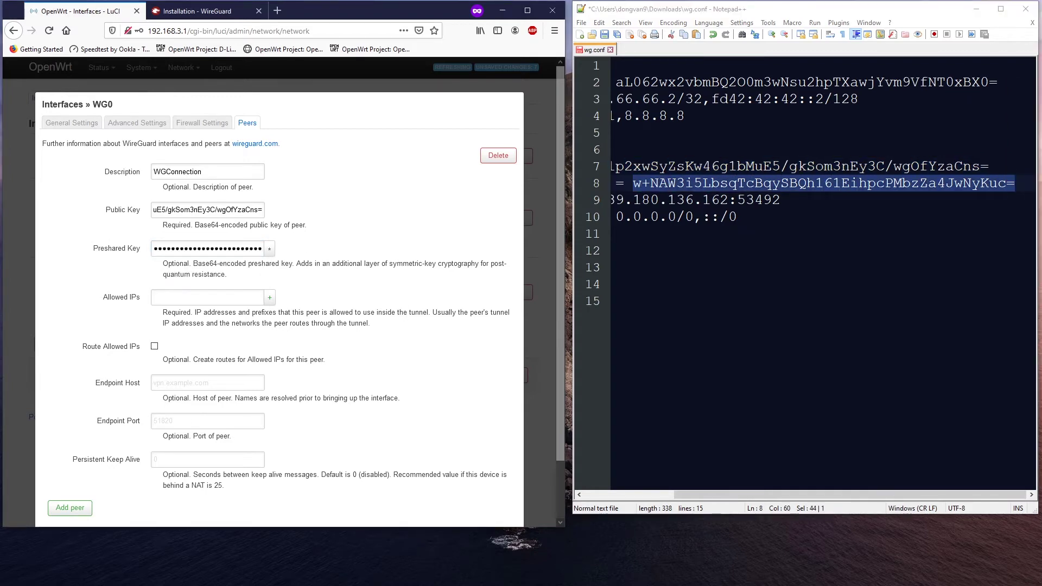
Step: Add allowed IPs 0.0.0.0/0 and ::/0 to the WGConnection peer
{"action": "left_click_drag", "start_coordinate": [781, 200], "coordinate": [611, 183]}
{"action": "left_click", "coordinate": [818, 200]}
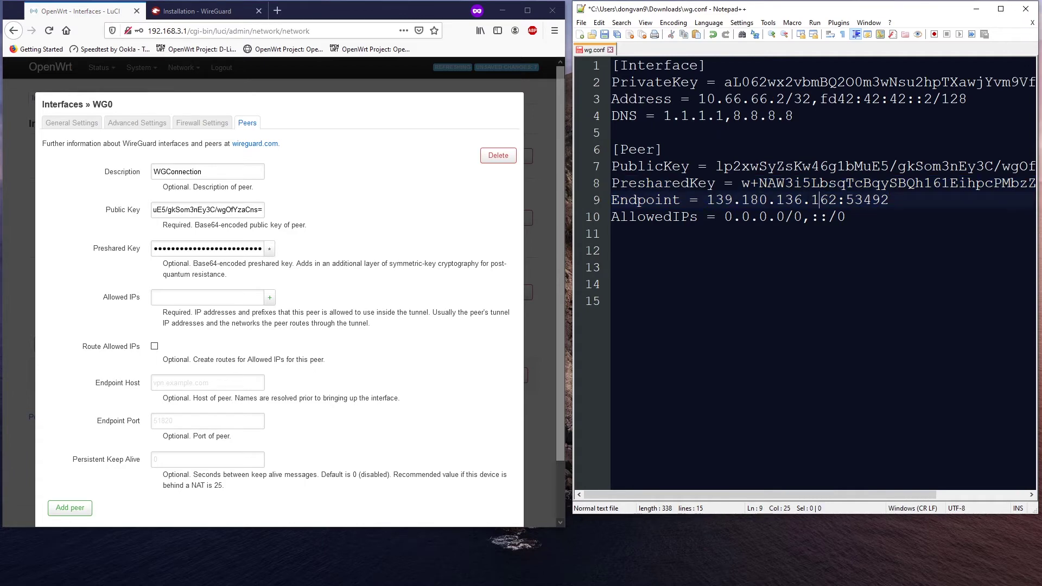
{"action": "left_click_drag", "start_coordinate": [802, 216], "coordinate": [725, 217]}
{"action": "left_click", "coordinate": [259, 298]}
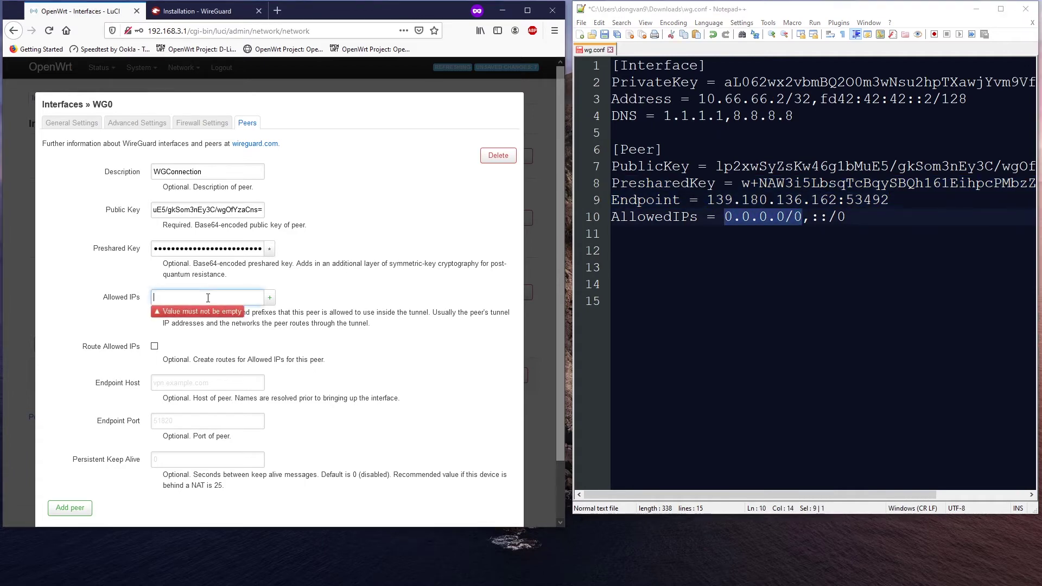
{"action": "key", "text": "ctrl+v"}
{"action": "left_click", "coordinate": [271, 298]}
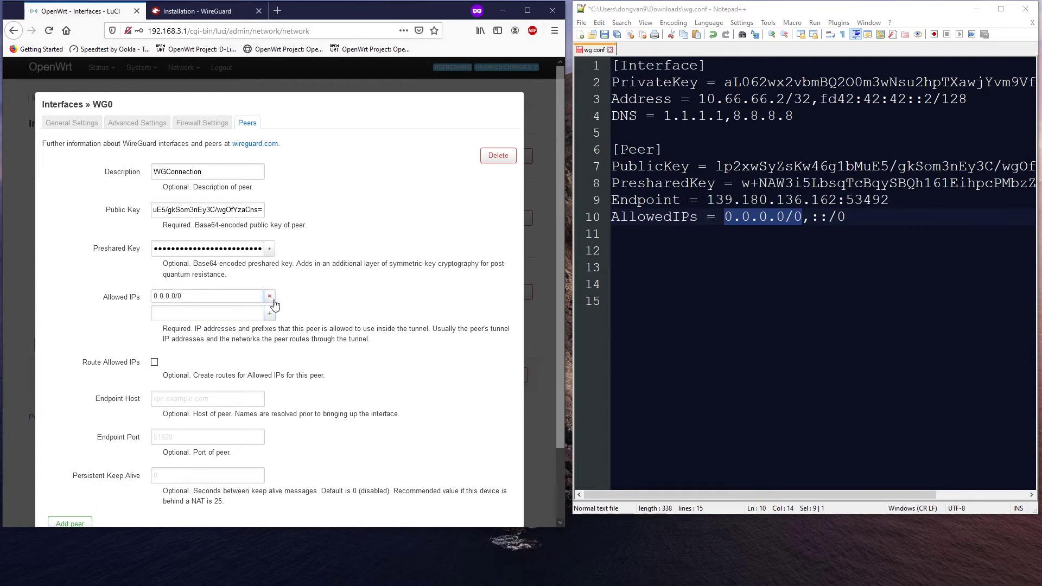
{"action": "left_click_drag", "start_coordinate": [845, 217], "coordinate": [811, 217]}
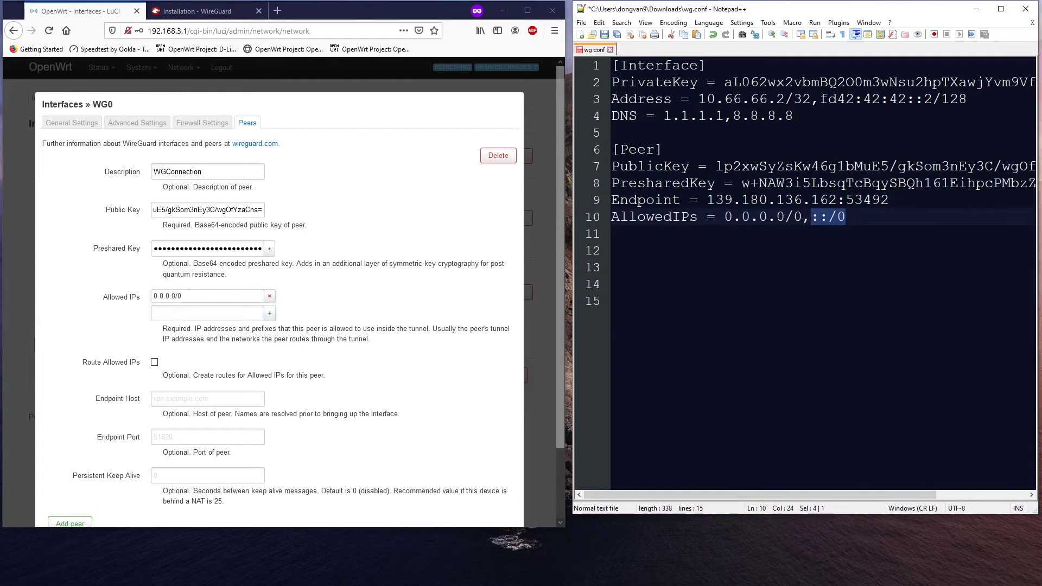
{"action": "left_click", "coordinate": [217, 313]}
{"action": "key", "text": "ctrl+v"}
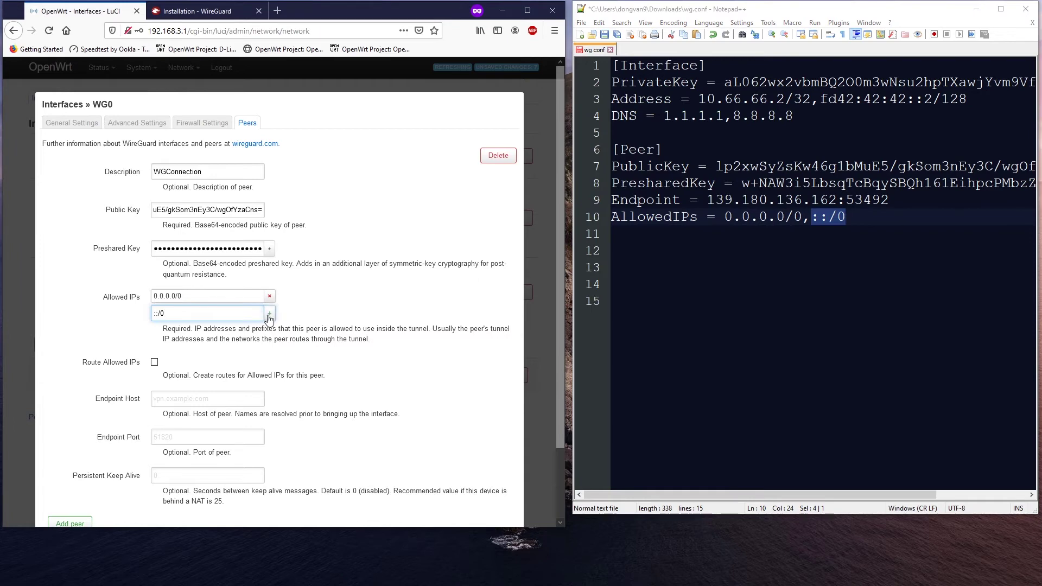
{"action": "left_click", "coordinate": [270, 313]}
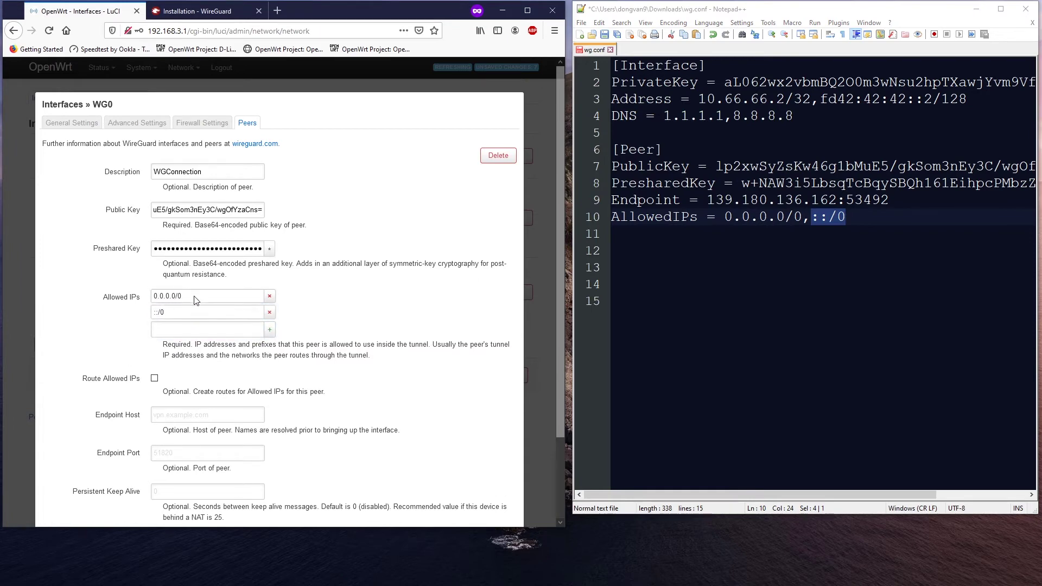
Step: Enable Route Allowed IPs, set endpoint 139.180.136.162 port 53492, and keepalive 25
{"action": "scroll", "coordinate": [159, 285], "scroll_direction": "down", "scroll_amount": 2}
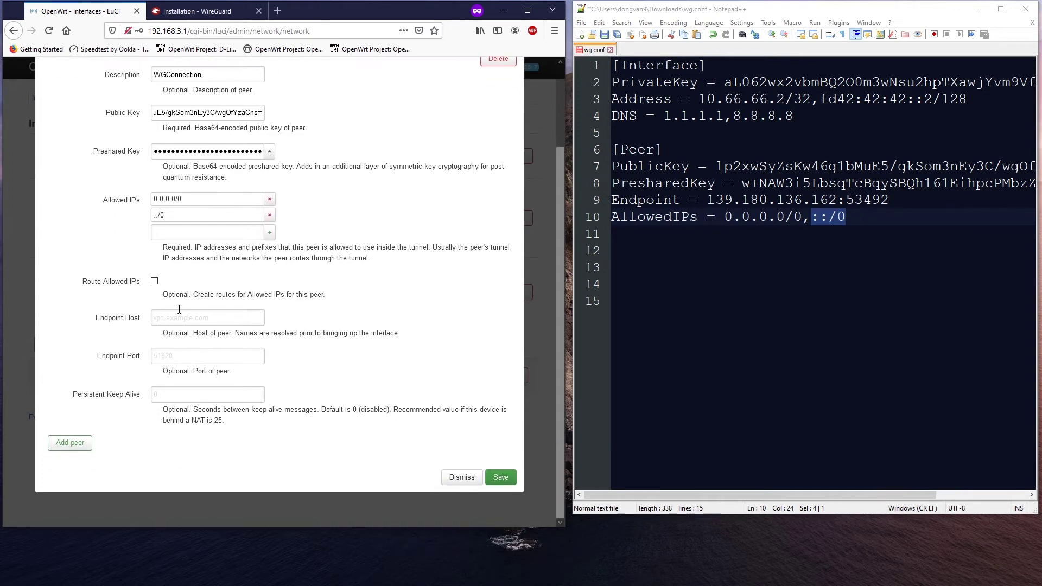
{"action": "left_click", "coordinate": [155, 282]}
{"action": "left_click_drag", "start_coordinate": [837, 200], "coordinate": [706, 200]}
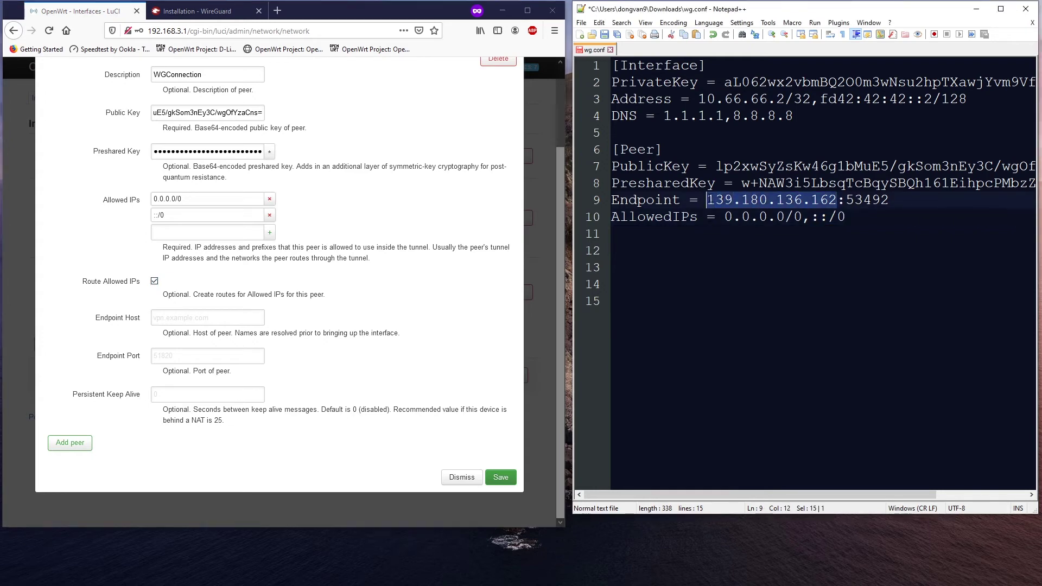
{"action": "left_click", "coordinate": [223, 313]}
{"action": "key", "text": "ctrl+v"}
{"action": "left_click_drag", "start_coordinate": [901, 203], "coordinate": [844, 201]}
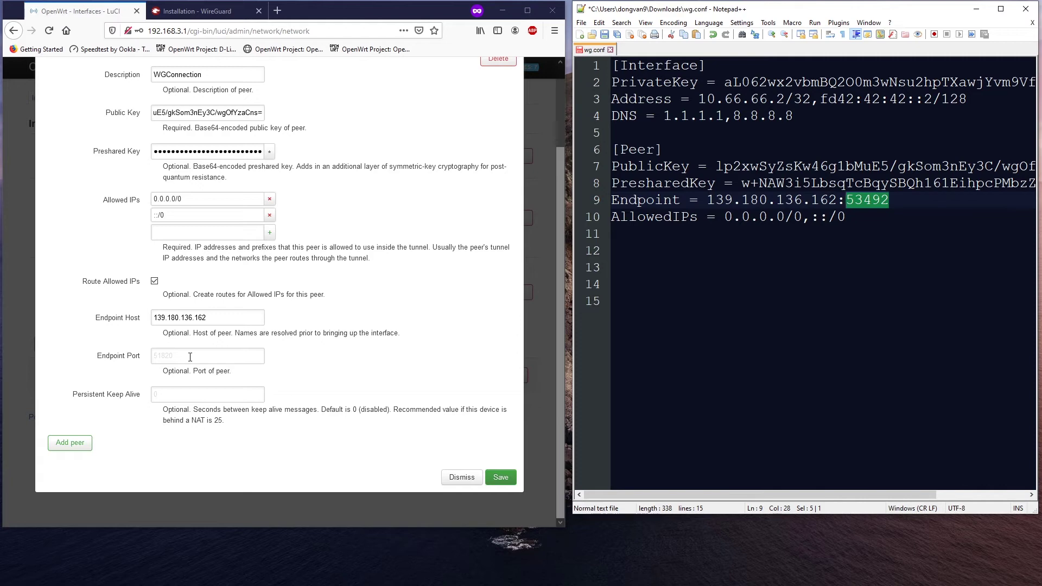
{"action": "left_click", "coordinate": [190, 357]}
{"action": "key", "text": "ctrl+v"}
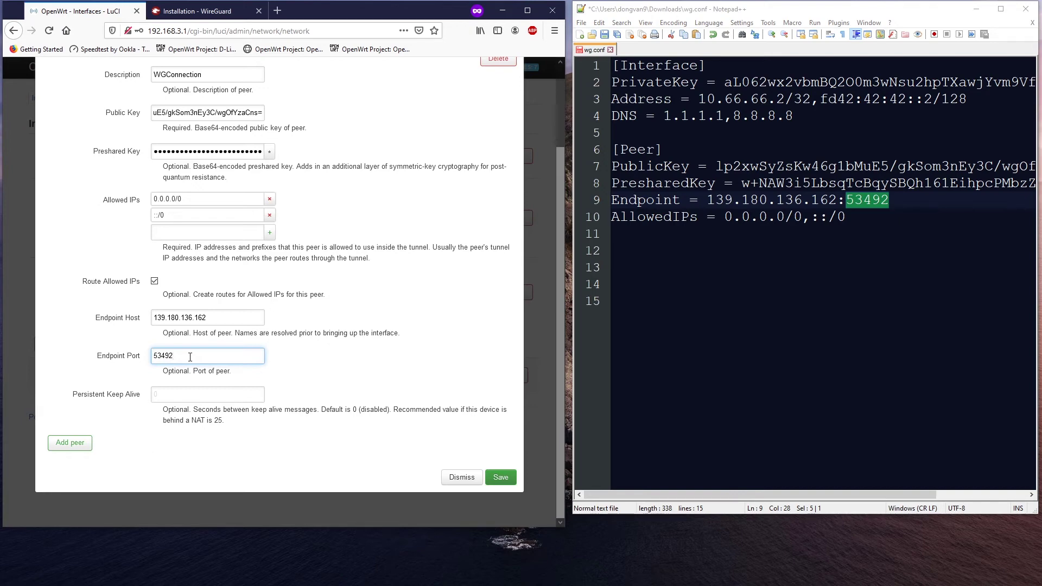
{"action": "left_click", "coordinate": [186, 399]}
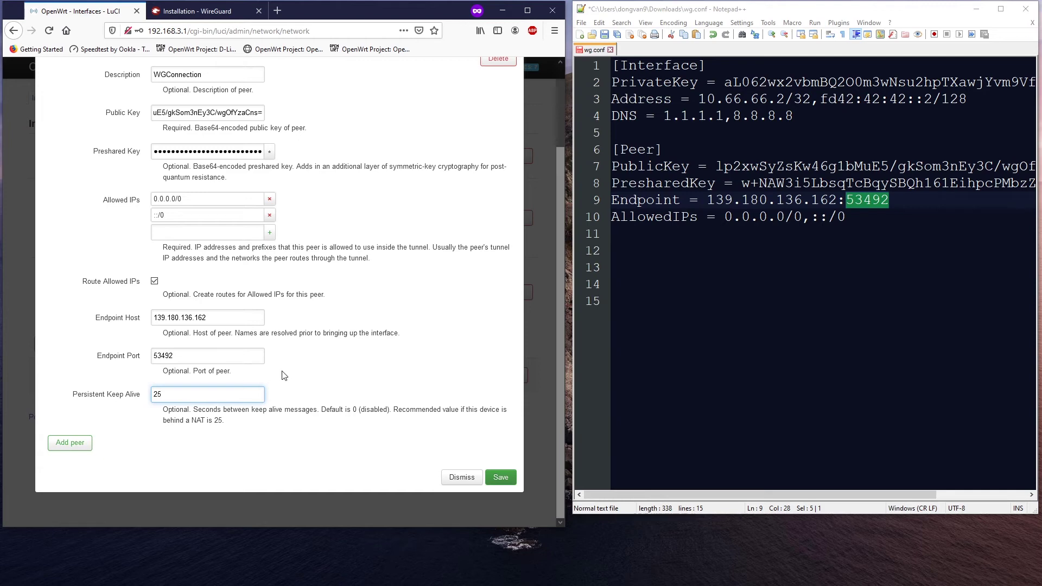
Step: Save the peer, maximize Firefox, and Save & Apply the pending network changes
{"action": "scroll", "coordinate": [304, 371], "scroll_direction": "up", "scroll_amount": 1}
{"action": "scroll", "coordinate": [436, 396], "scroll_direction": "down", "scroll_amount": 1}
{"action": "left_click", "coordinate": [500, 475]}
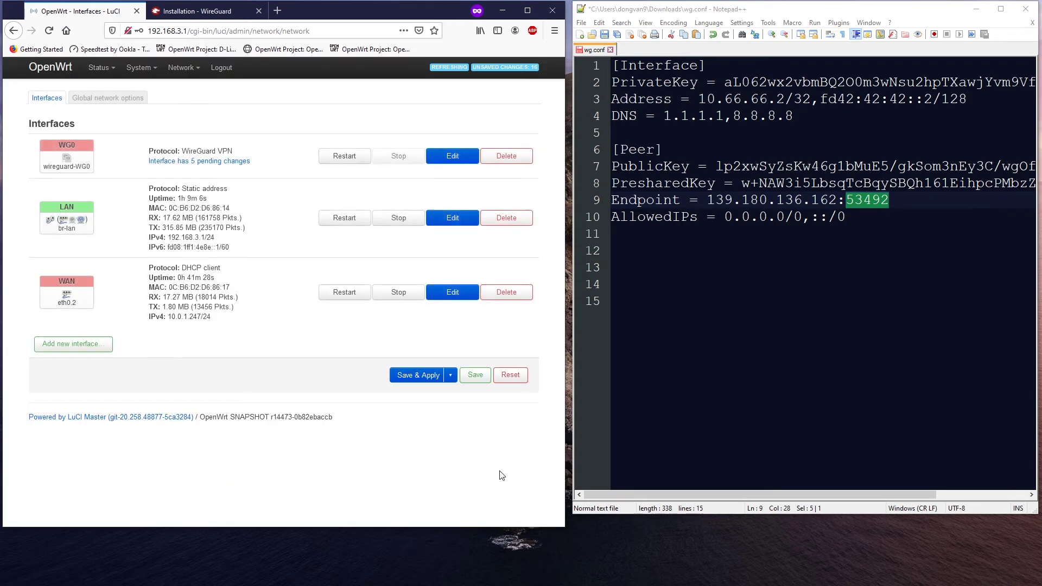
{"action": "left_click", "coordinate": [527, 11]}
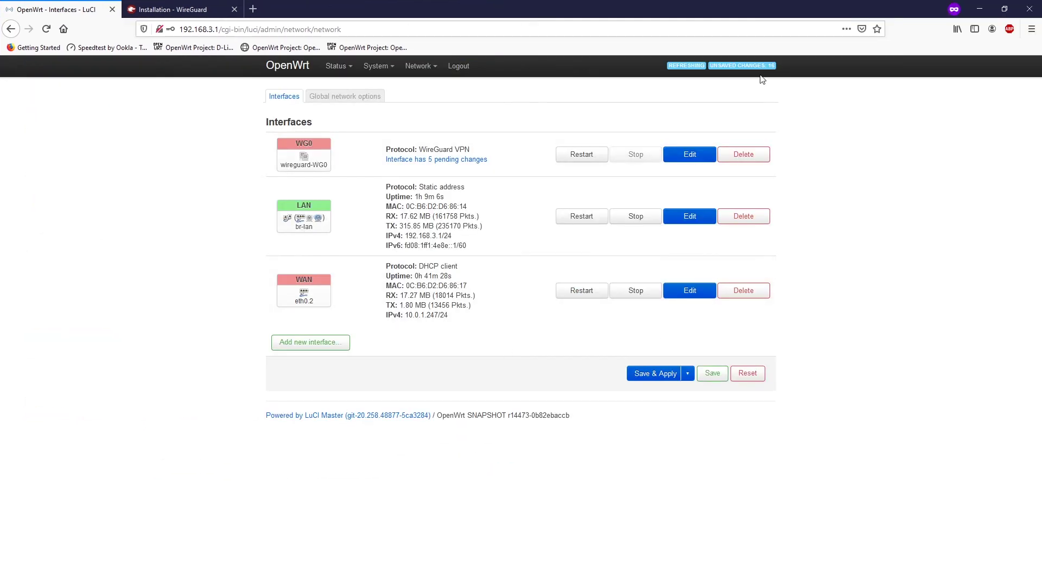
{"action": "left_click", "coordinate": [653, 374]}
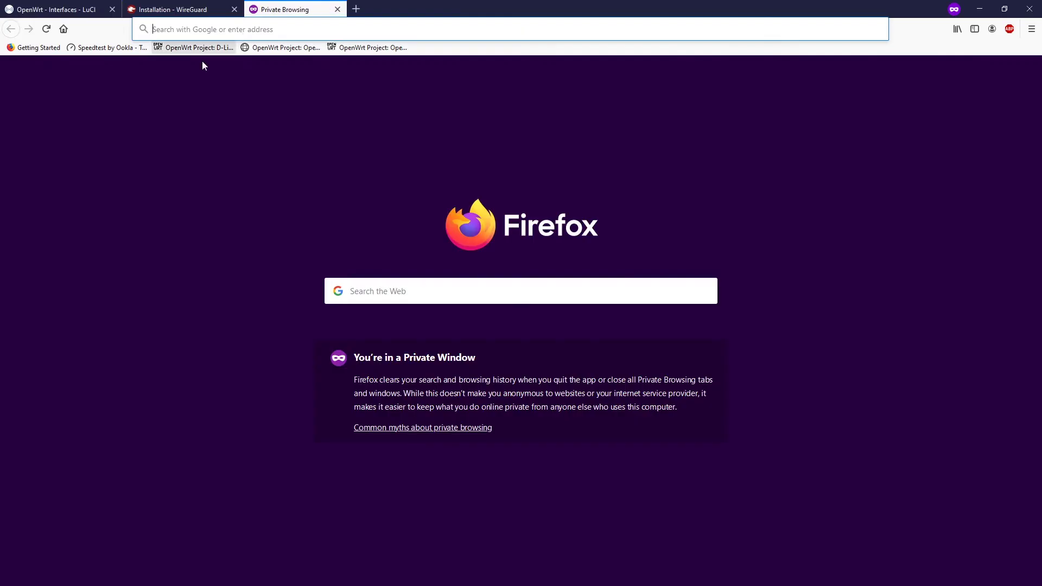
Step: Open speedtest.net in a new tab to confirm public IP 139.180.136.162, then return to LuCI
{"action": "left_click", "coordinate": [252, 8]}
{"action": "right_click", "coordinate": [120, 51]}
{"action": "left_click", "coordinate": [149, 55]}
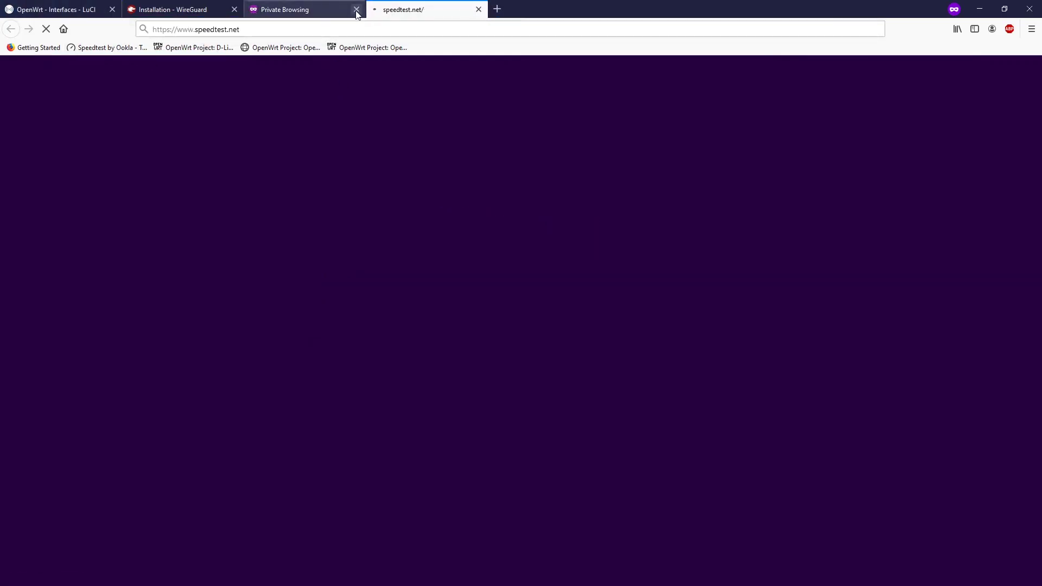
{"action": "left_click", "coordinate": [357, 9]}
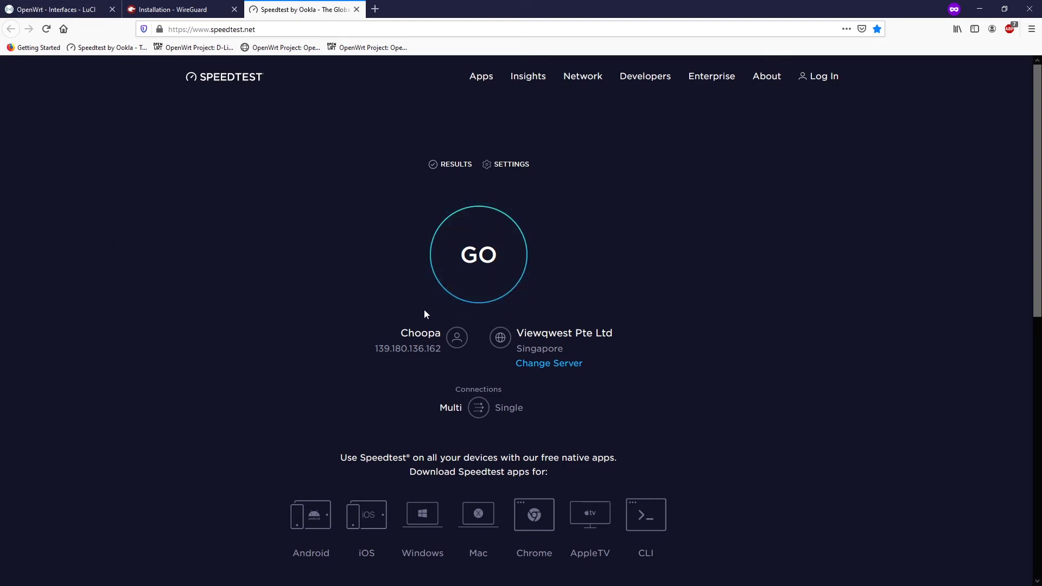
{"action": "key", "text": "ctrl+1"}
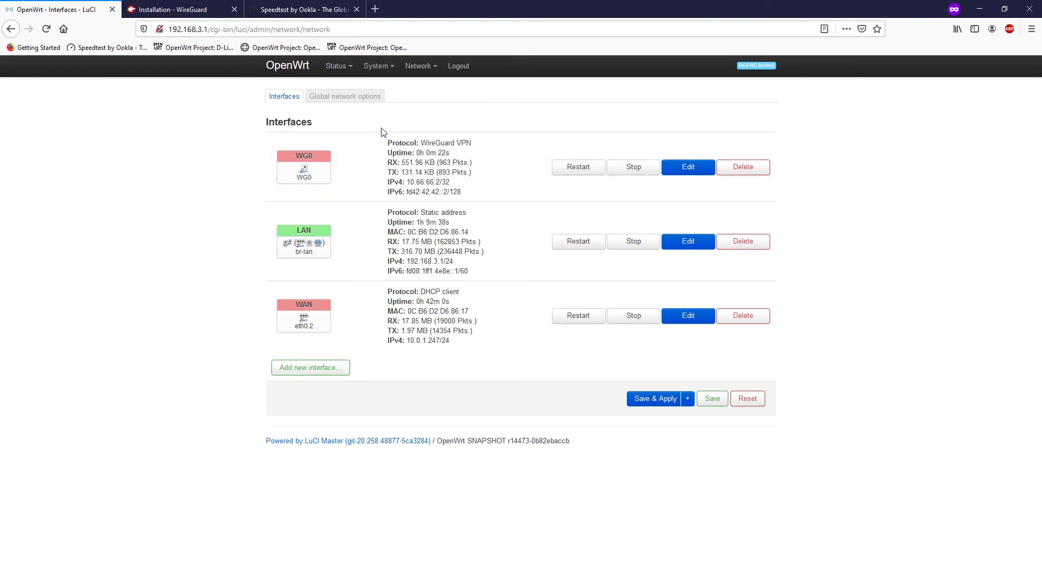
Step: Open Status > WireGuard to see WGConnection's recent handshake, 541 KiB received and 132 KiB sent
{"action": "mouse_move", "coordinate": [342, 70]}
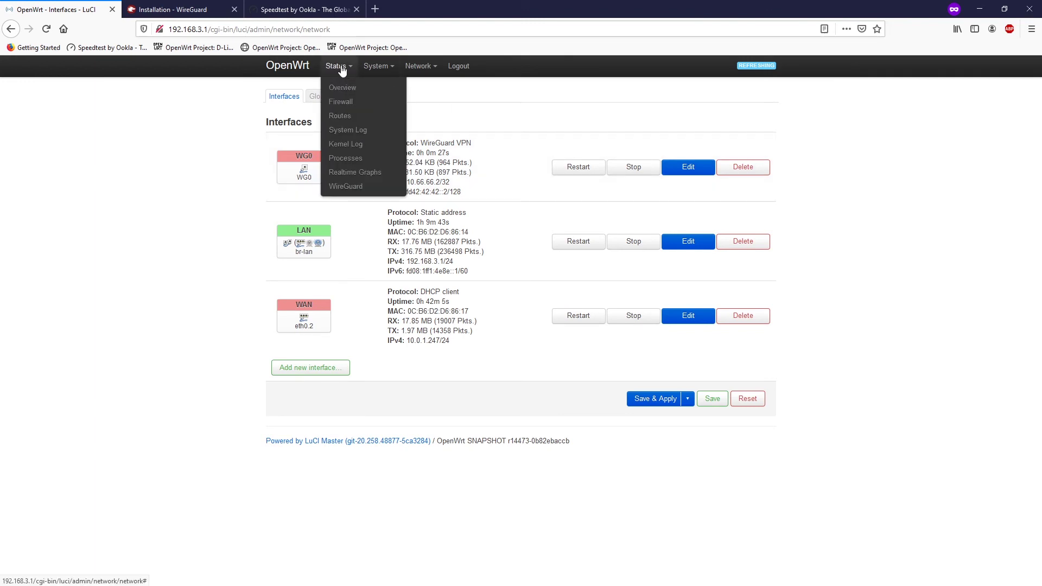
{"action": "left_click", "coordinate": [355, 187]}
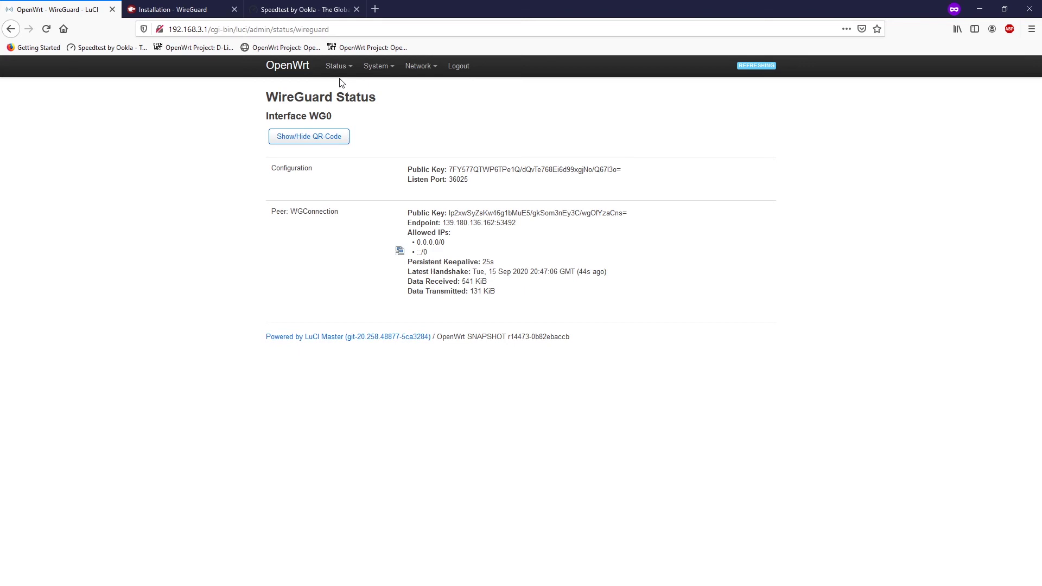
{"action": "mouse_move", "coordinate": [391, 70]}
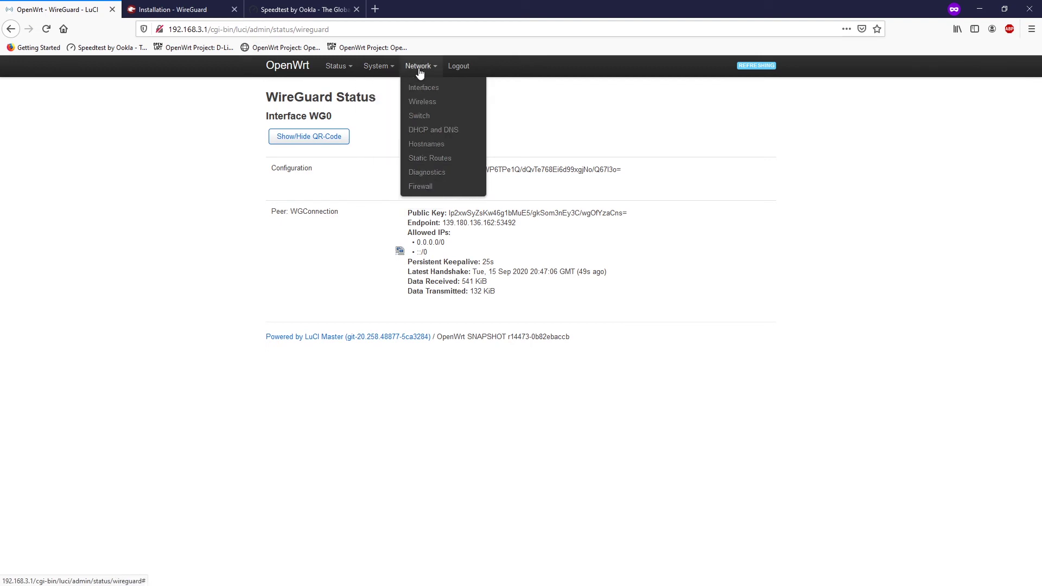
Step: Traceroute openwrt.org over IPv4, confirming the first hop is the tunnel at 10.66.66.1
{"action": "left_click", "coordinate": [435, 180]}
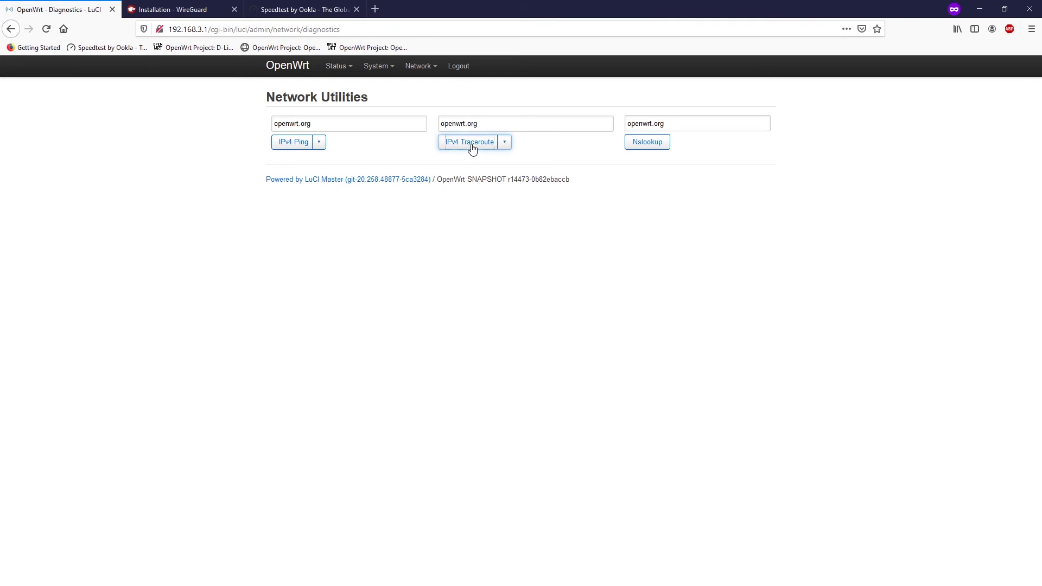
{"action": "left_click", "coordinate": [472, 149]}
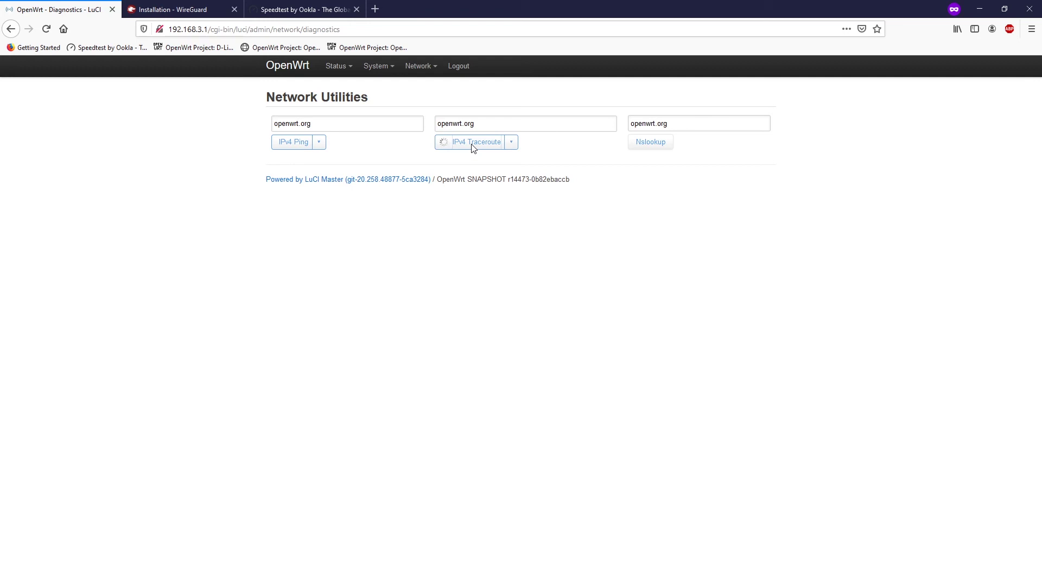
{"action": "mouse_move", "coordinate": [376, 70]}
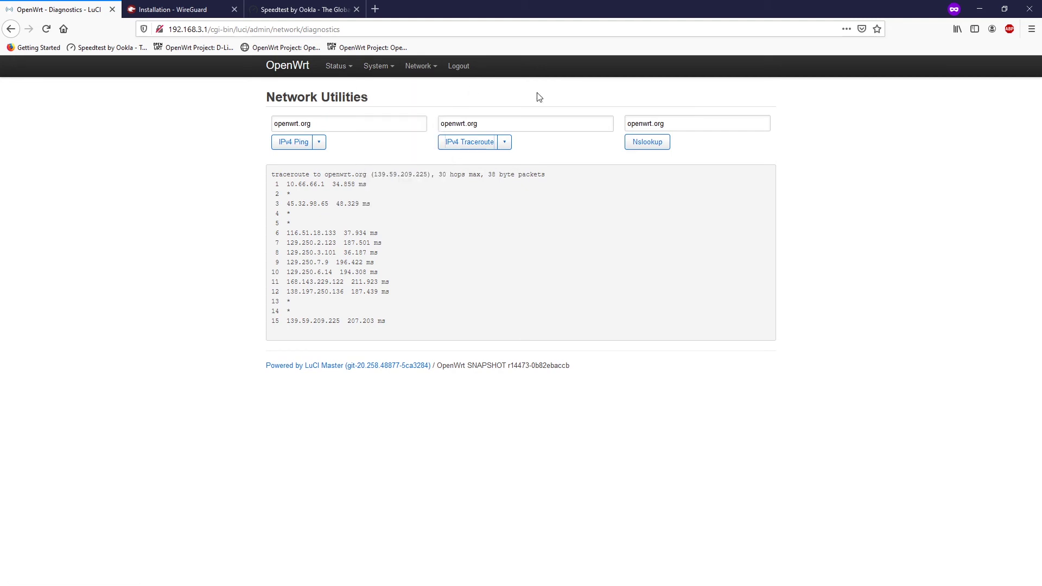
{"action": "mouse_move", "coordinate": [424, 79]}
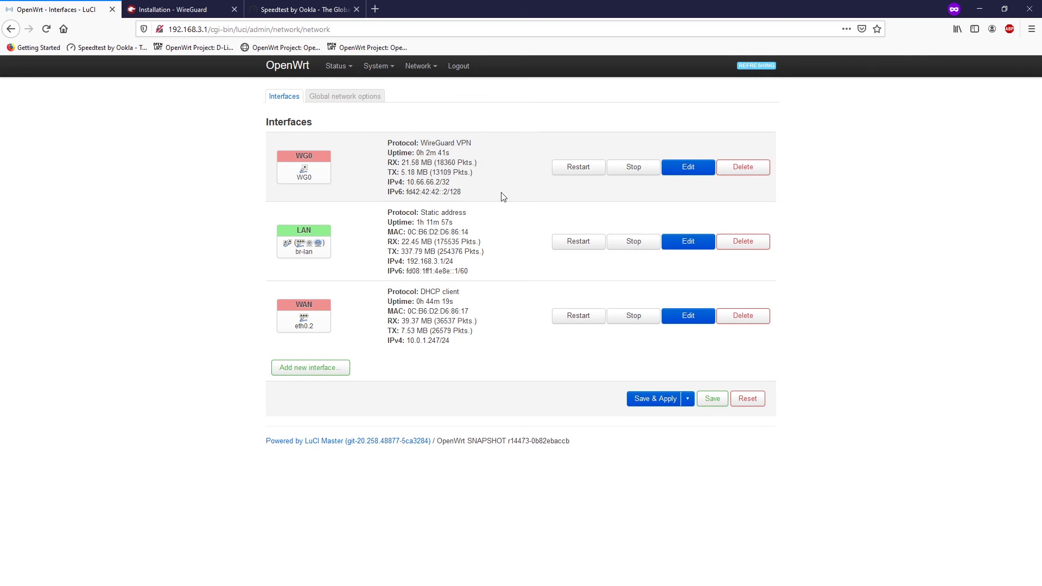
Step: Stop WG0, confirm speedtest.net shows Server Not Found, then restart the WAN interface
{"action": "left_click", "coordinate": [634, 171]}
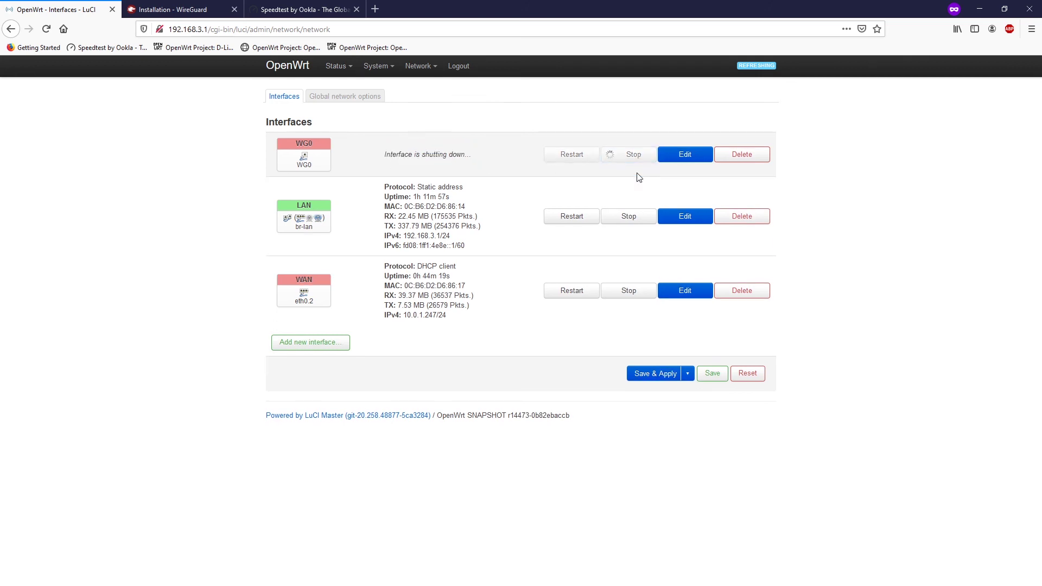
{"action": "mouse_move", "coordinate": [337, 66]}
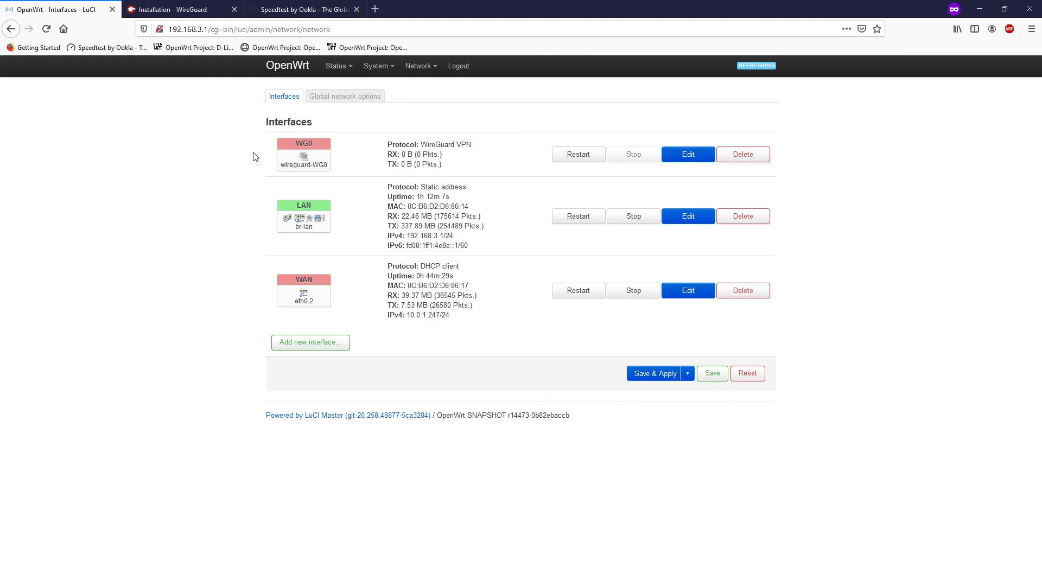
{"action": "key", "text": "ctrl+Tab"}
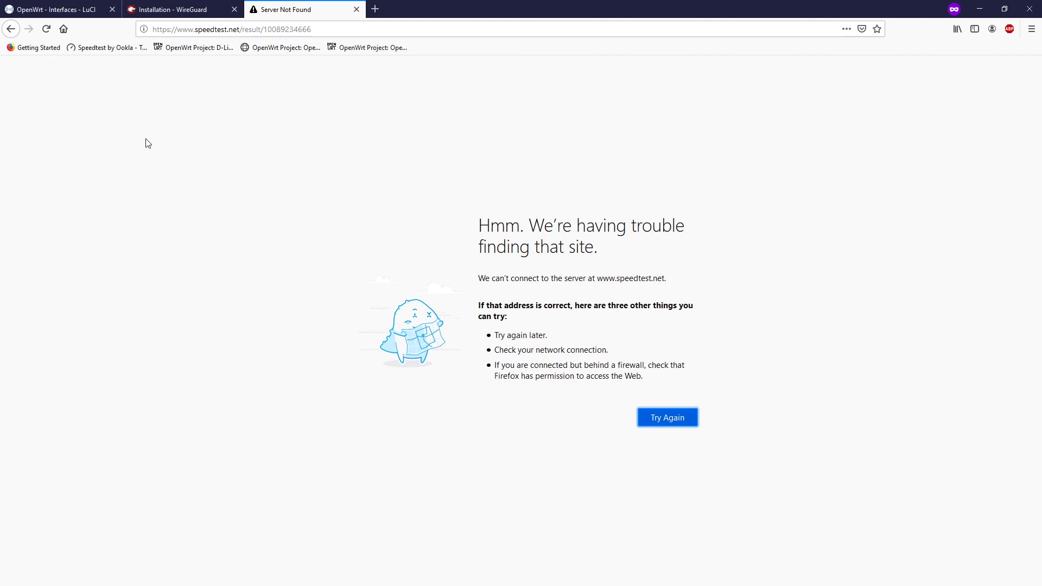
{"action": "left_click", "coordinate": [61, 9]}
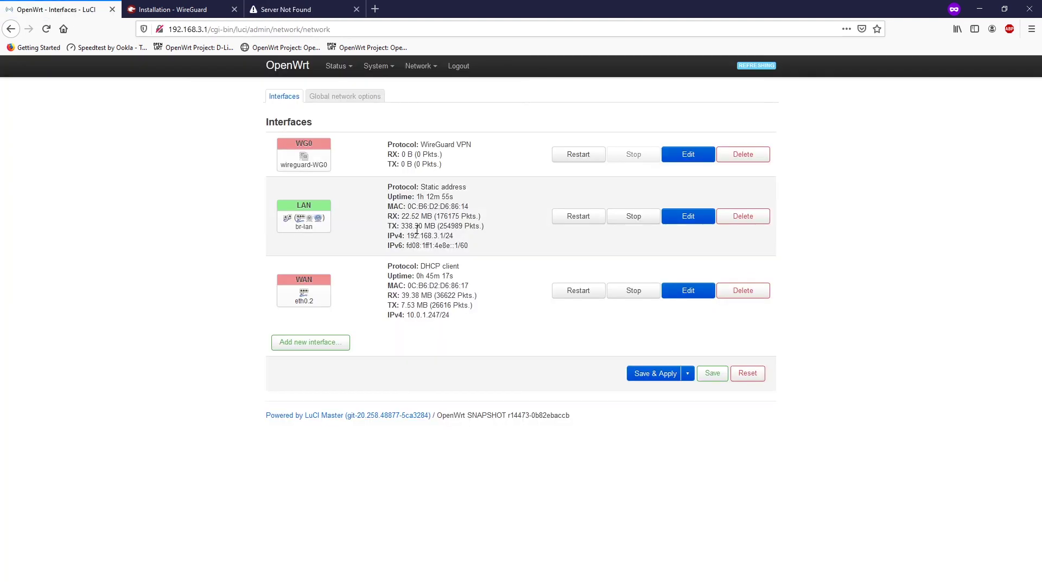
{"action": "left_click", "coordinate": [575, 293]}
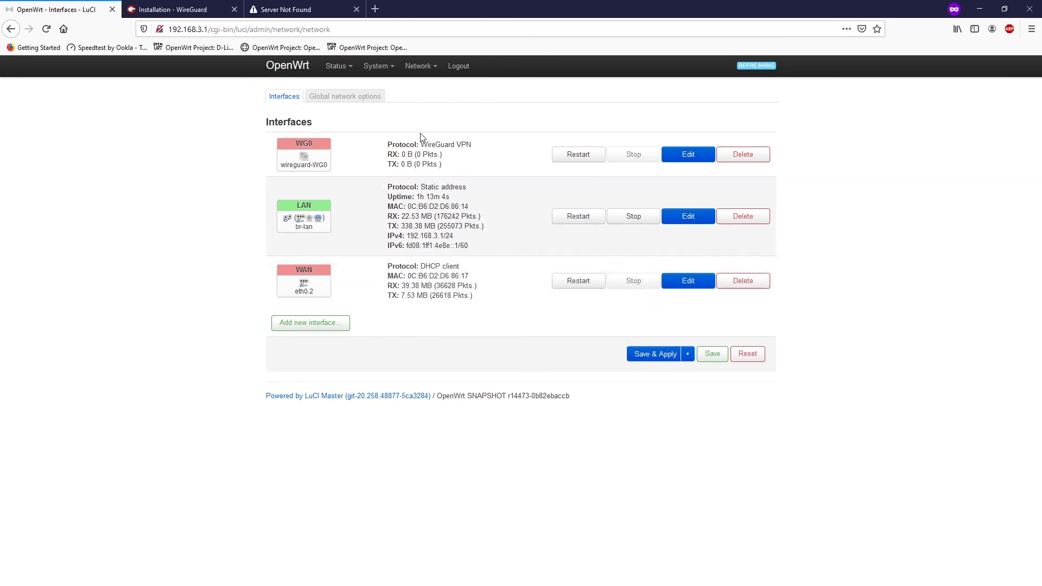
Step: In the failed tab, go to google.com and load speedtest.net from the bookmark
{"action": "left_click", "coordinate": [336, 10]}
{"action": "left_click", "coordinate": [300, 31]}
{"action": "type", "text": "goo"}
{"action": "key", "text": "Return"}
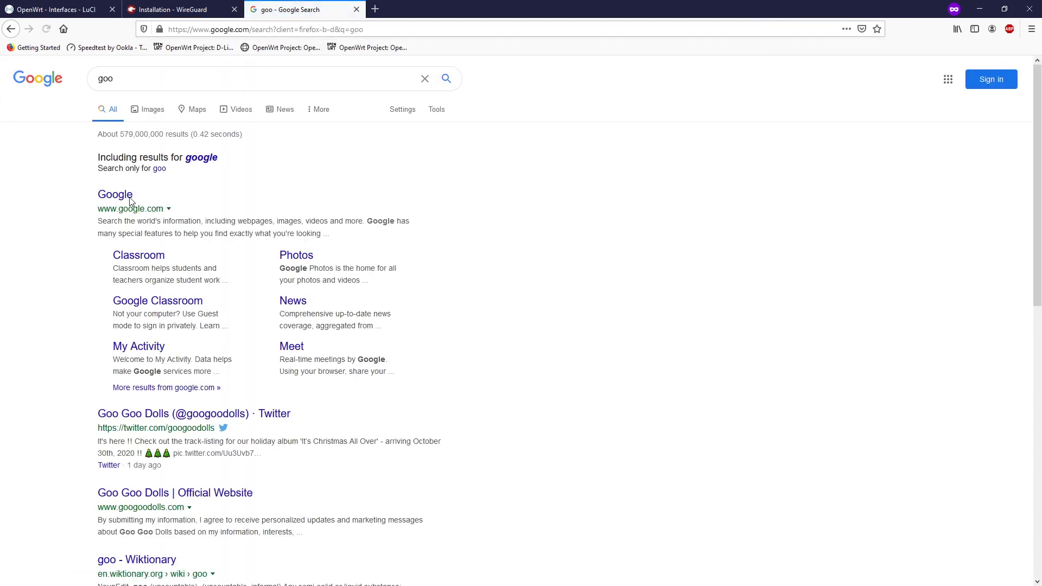
{"action": "left_click", "coordinate": [115, 195]}
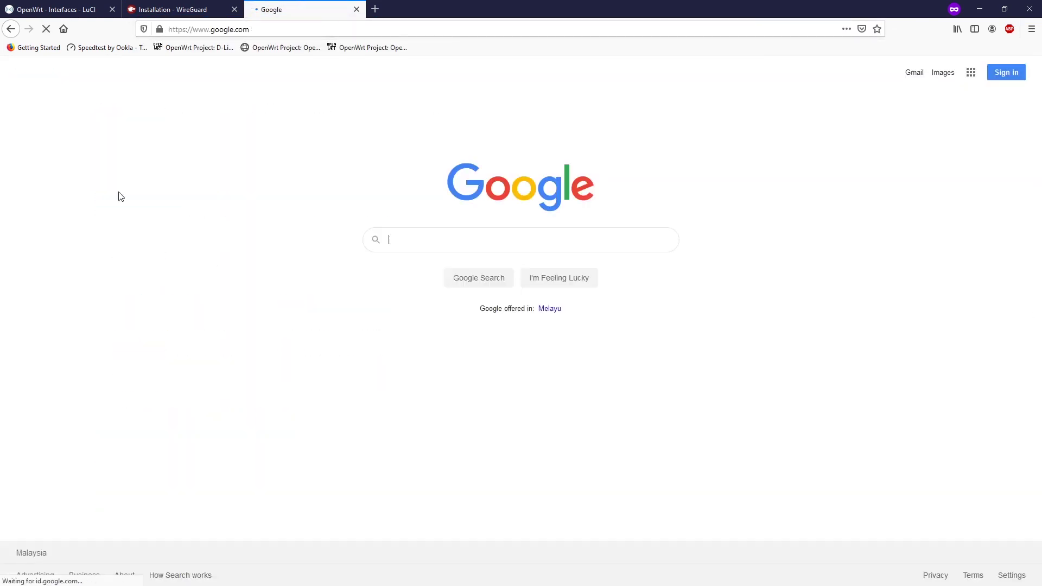
{"action": "left_click", "coordinate": [364, 32]}
{"action": "left_click", "coordinate": [108, 47]}
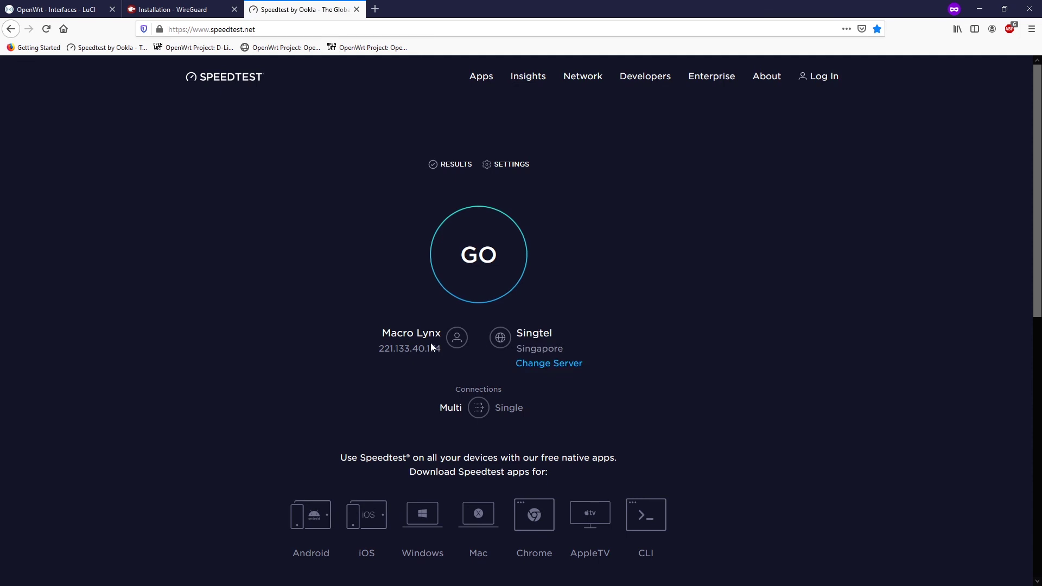
Step: Highlight the ISP's public IP 221.133.40.174 shown by Speedtest, then return to LuCI
{"action": "triple_click", "coordinate": [410, 332]}
{"action": "left_click", "coordinate": [409, 333]}
{"action": "double_click", "coordinate": [410, 348]}
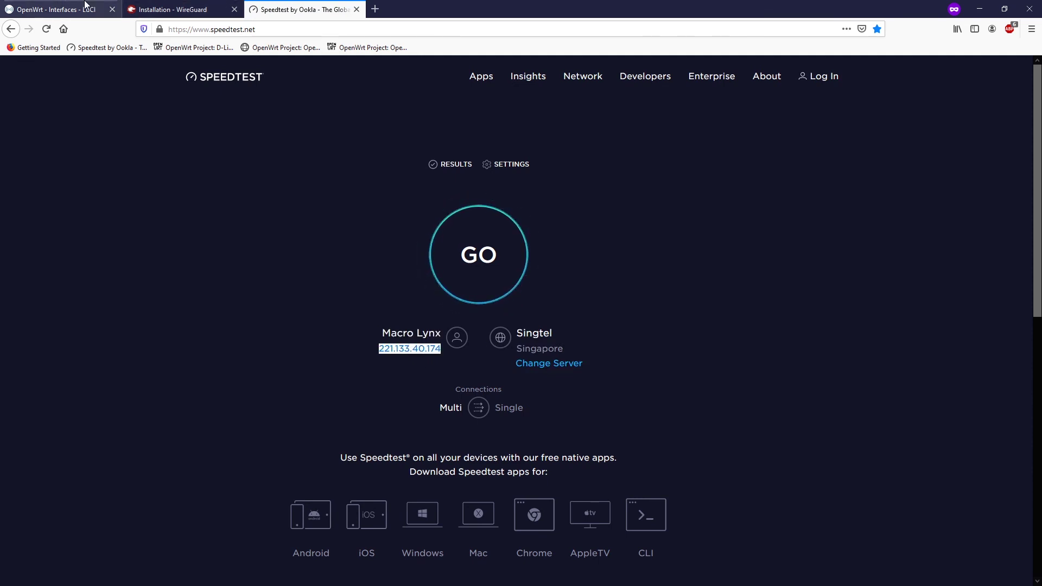
{"action": "left_click", "coordinate": [54, 9]}
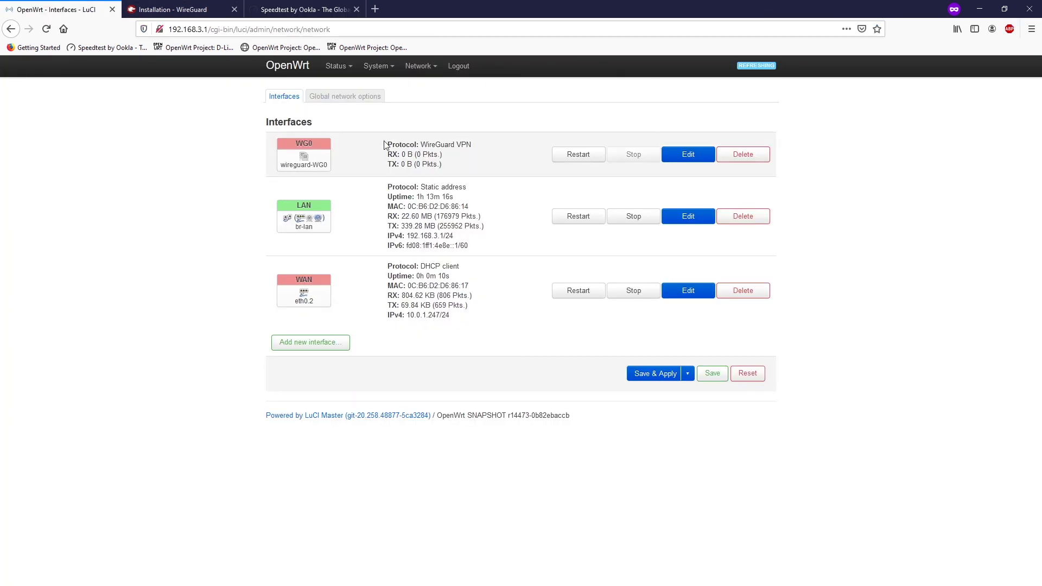
Step: Restart WG0 so it comes back at 10.66.66.2/32, then check Speedtest shows 139.180.136.162
{"action": "left_click", "coordinate": [566, 155]}
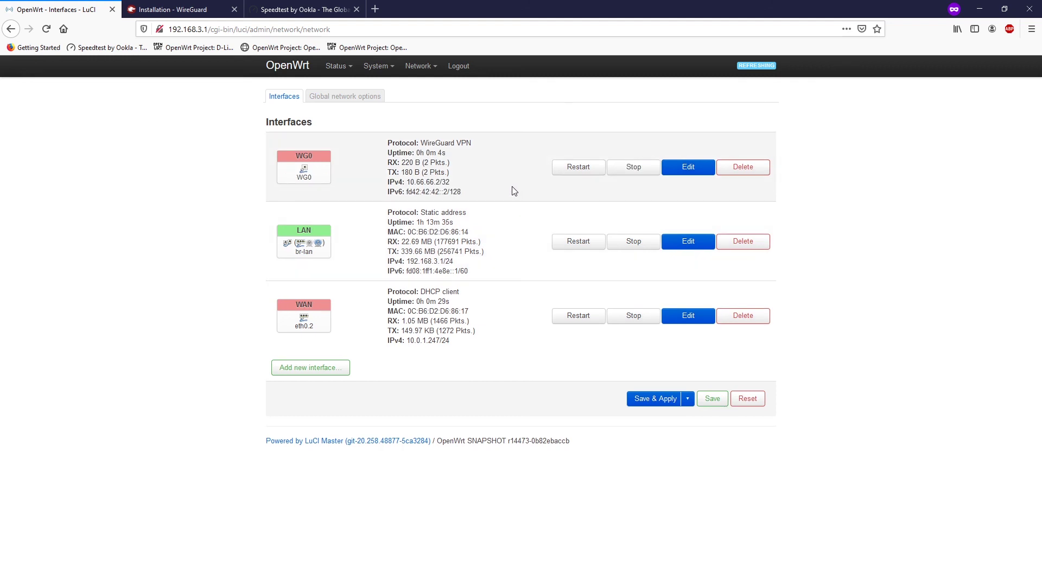
{"action": "key", "text": "ctrl+3"}
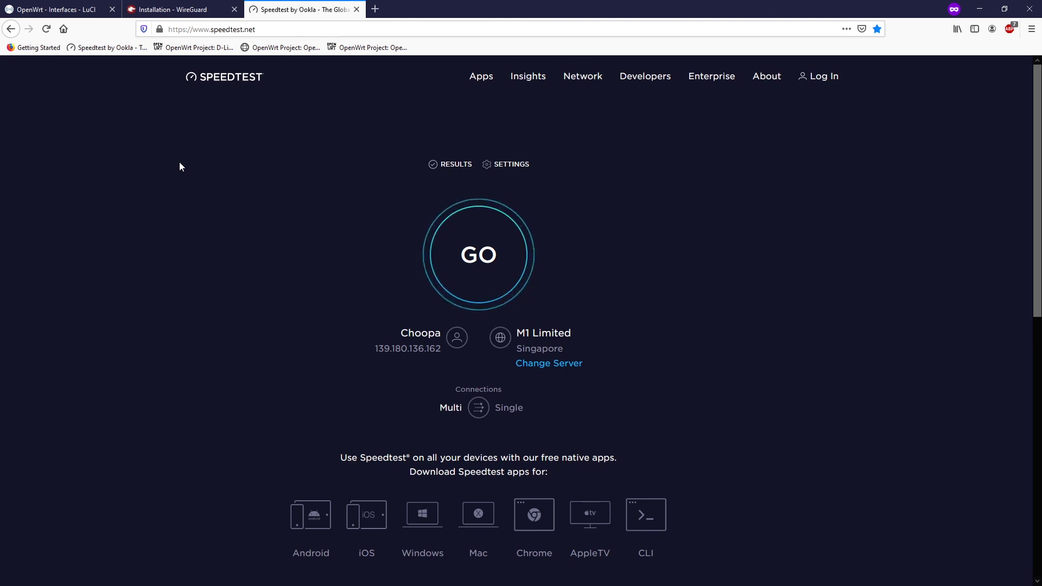
Step: Return to the LuCI Interfaces tab to see WG0 up with 50s uptime and traffic flowing
{"action": "key", "text": "ctrl+Tab"}
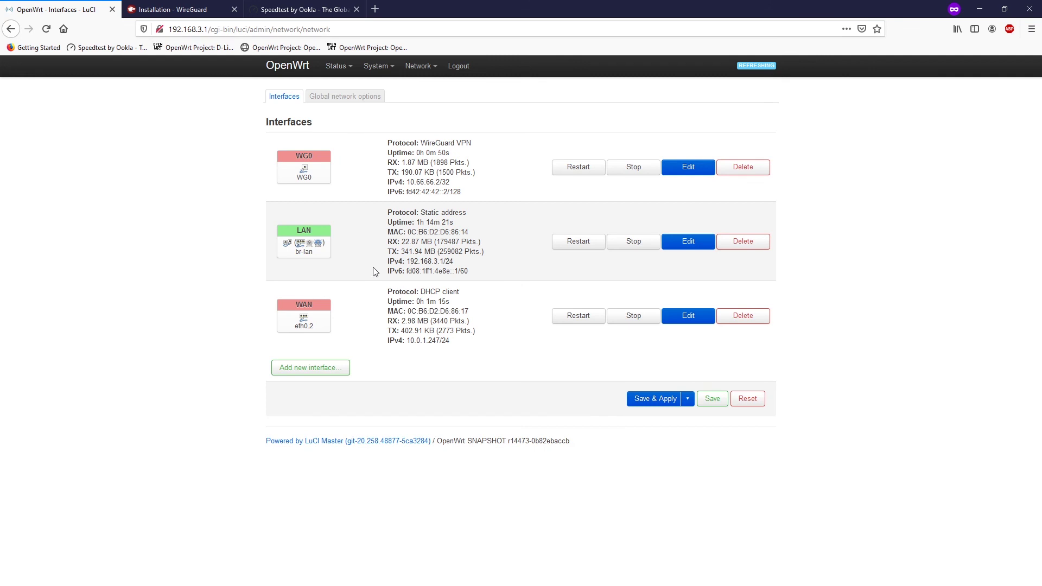